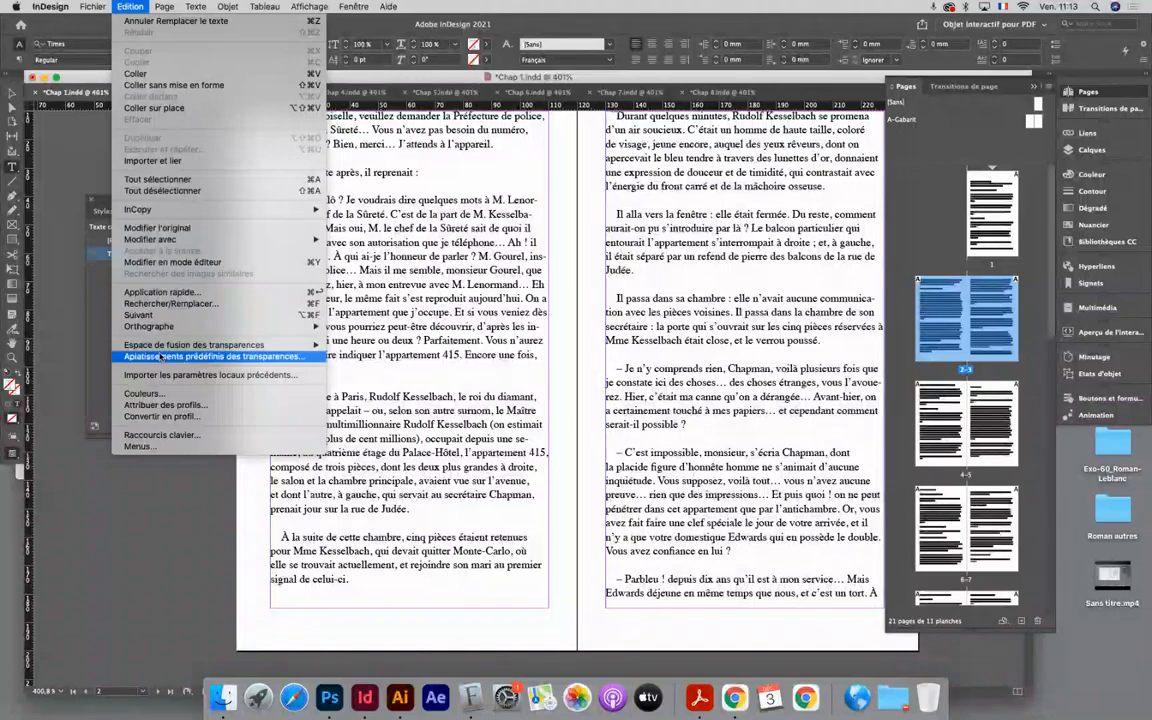
Show the hidden characters in the chapter text
{"action": "mouse_move", "coordinate": [196, 6]}
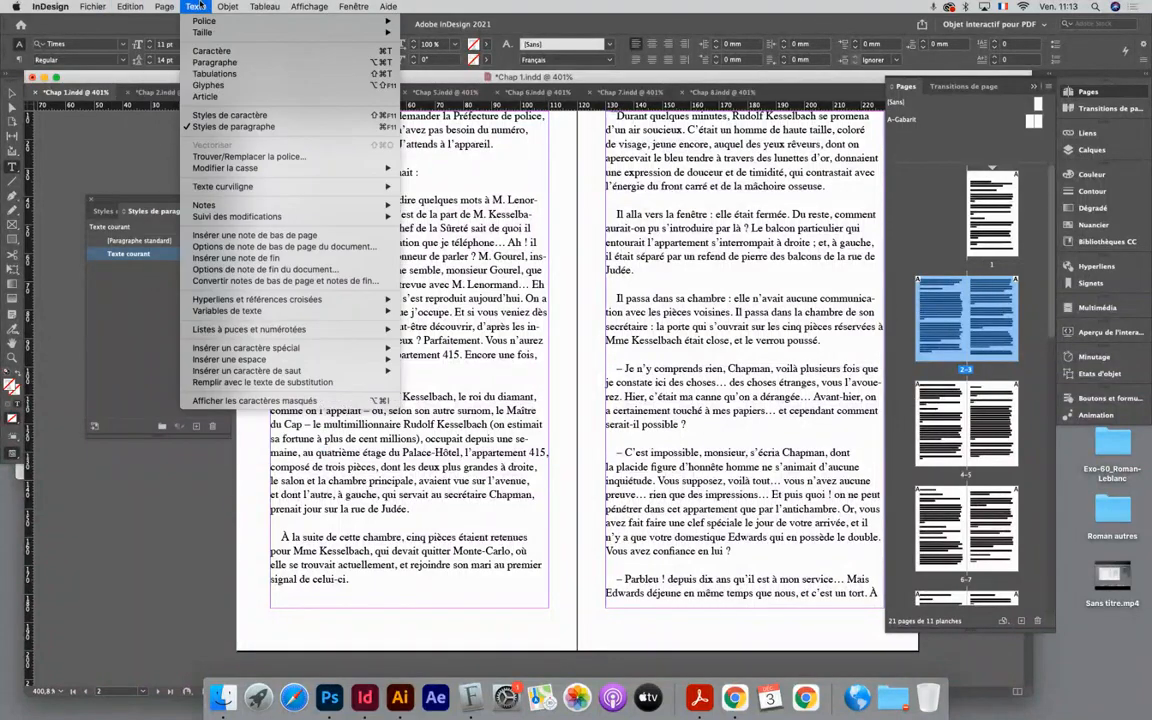
{"action": "left_click", "coordinate": [250, 366]}
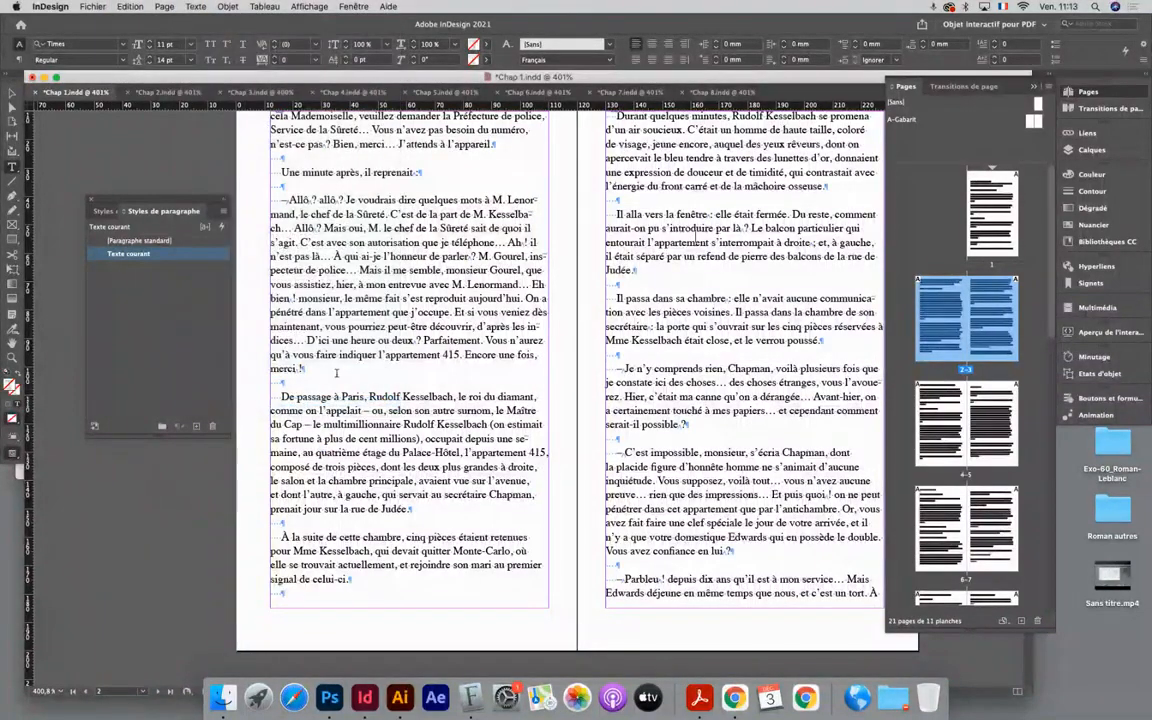
{"action": "scroll", "coordinate": [344, 207], "scroll_direction": "up", "scroll_amount": 2}
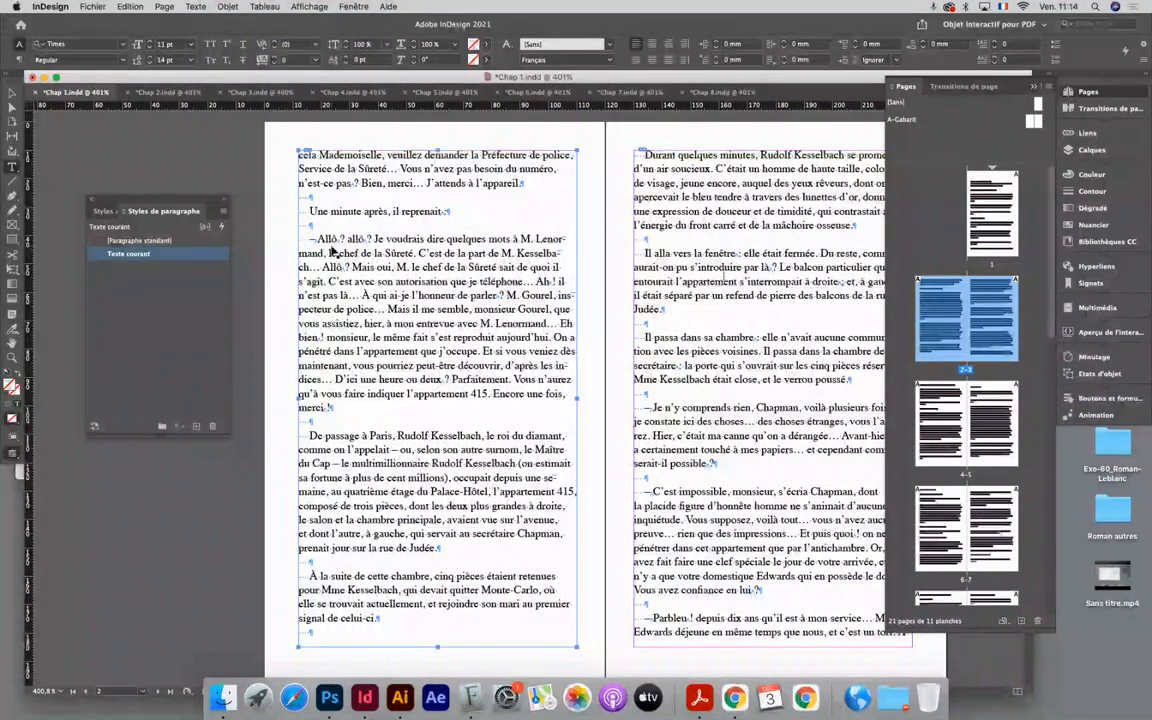
Copy the leading spaces and dash before "Je n'y comprends rien, Chapman" on page 3
{"action": "key", "text": "super+plus"}
{"action": "key", "text": "super+plus"}
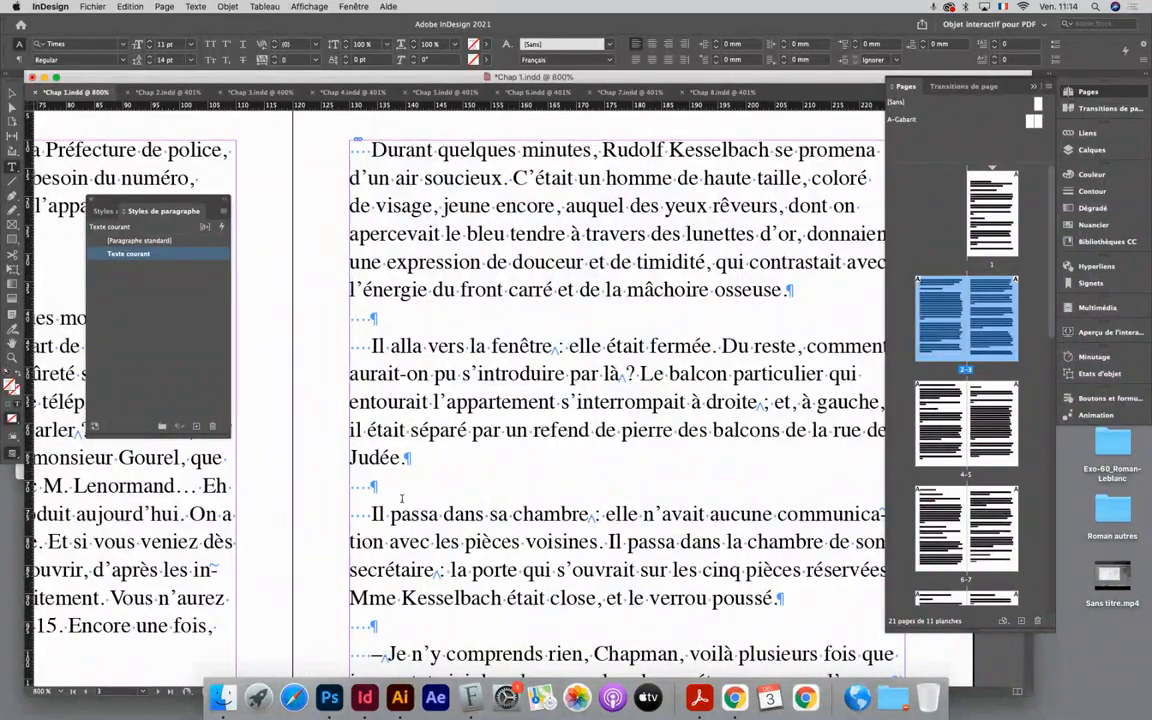
{"action": "scroll", "coordinate": [455, 536], "scroll_direction": "down", "scroll_amount": 5}
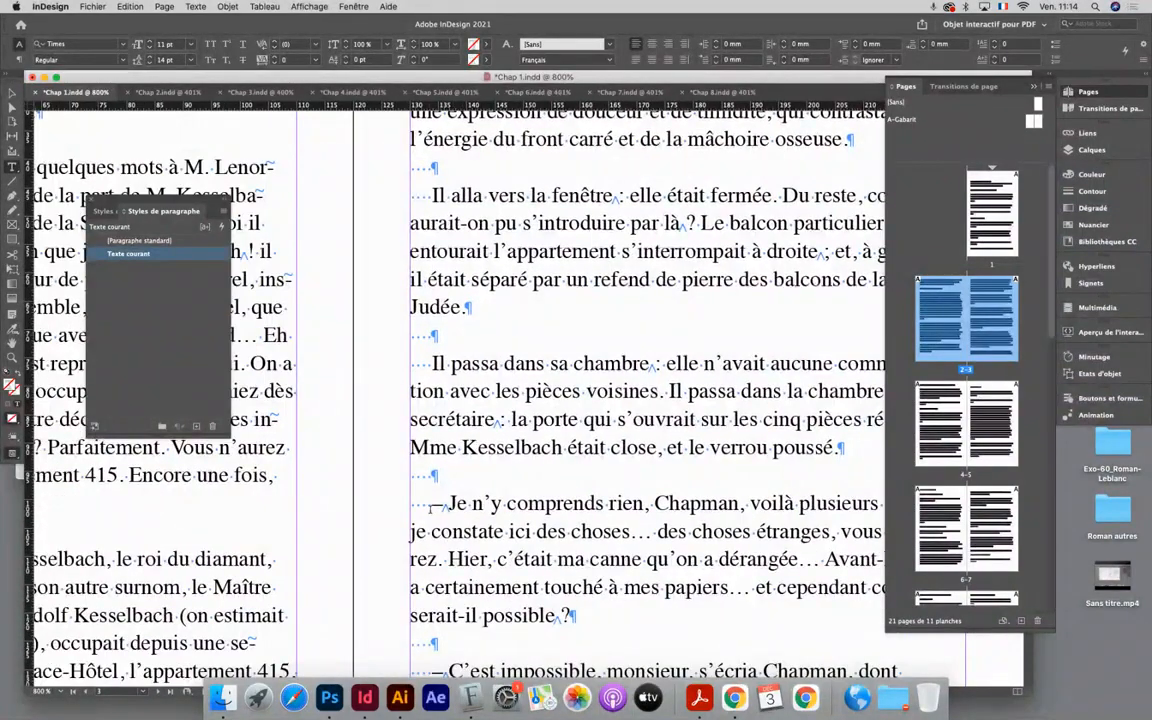
{"action": "left_click_drag", "start_coordinate": [432, 506], "coordinate": [418, 505]}
{"action": "left_click", "coordinate": [412, 507]}
{"action": "left_click", "coordinate": [412, 508]}
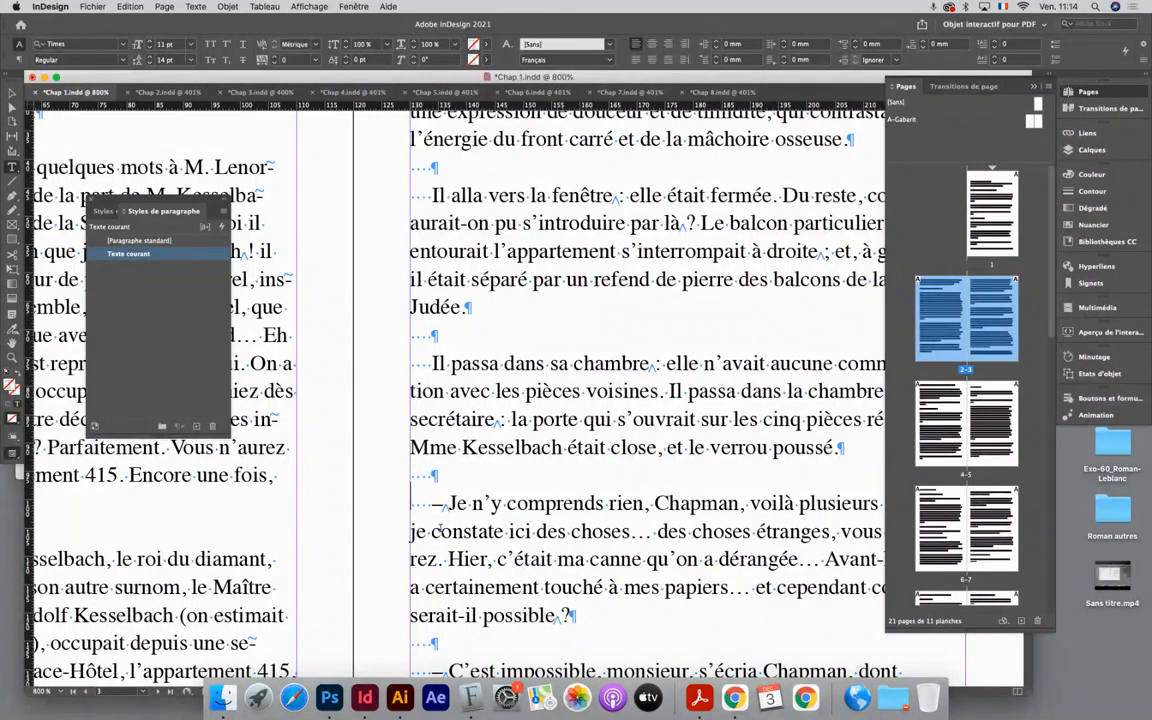
{"action": "left_click_drag", "start_coordinate": [443, 507], "coordinate": [412, 507]}
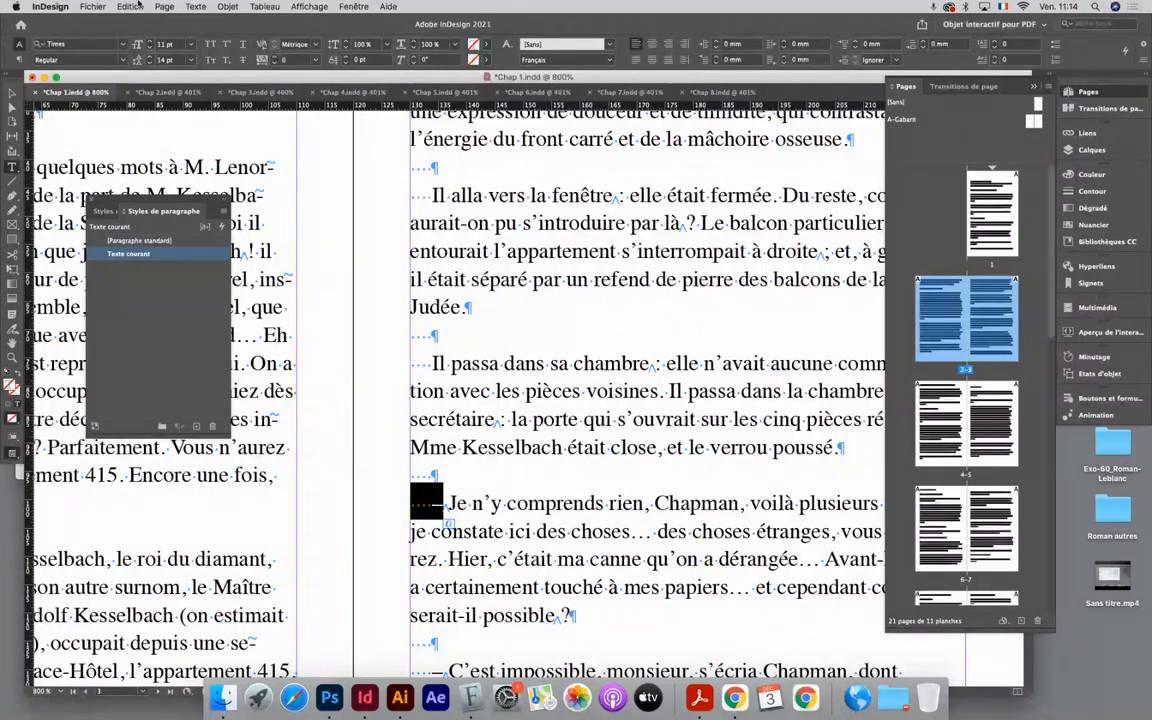
{"action": "left_click", "coordinate": [130, 6]}
{"action": "left_click", "coordinate": [136, 62]}
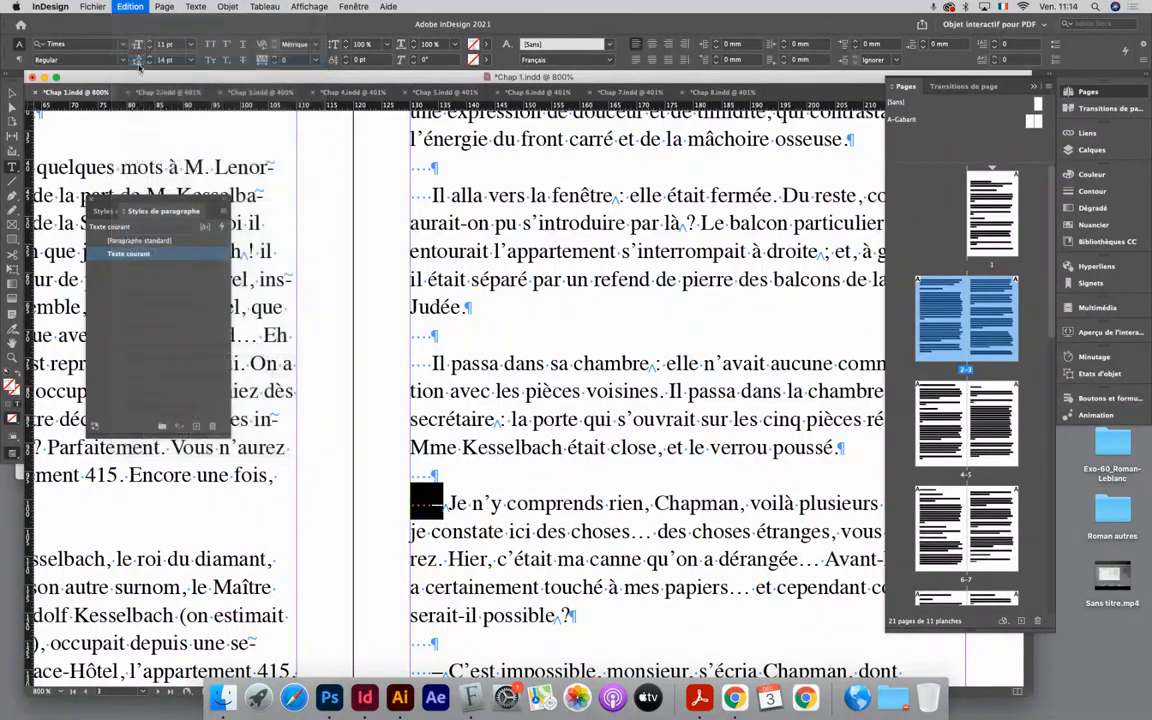
Open Find/Change (Rechercher/Remplacer) and clear both the search format and the replacement format
{"action": "left_click", "coordinate": [132, 6]}
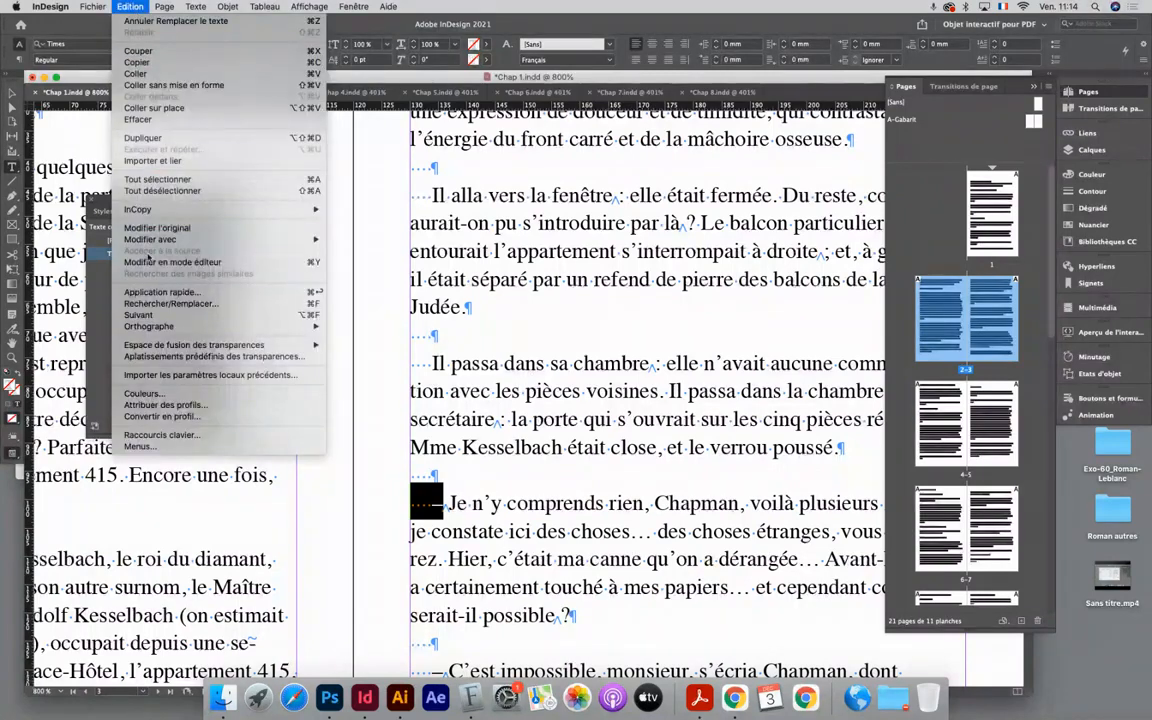
{"action": "left_click", "coordinate": [152, 304]}
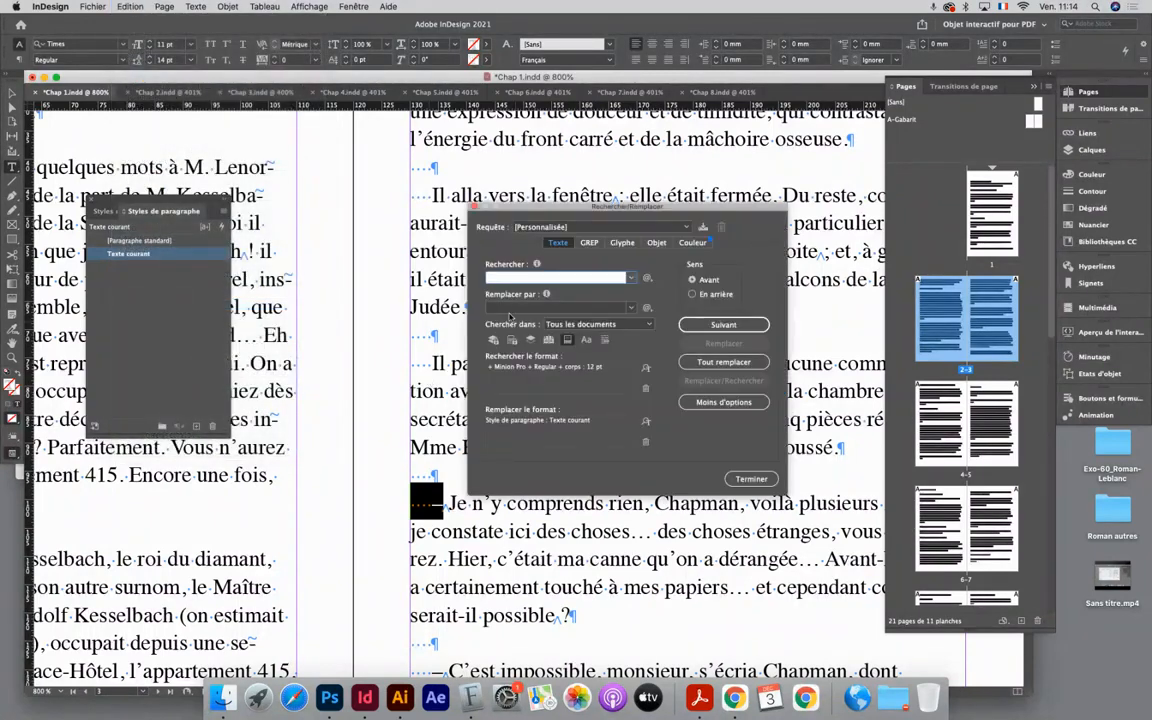
{"action": "left_click", "coordinate": [645, 388]}
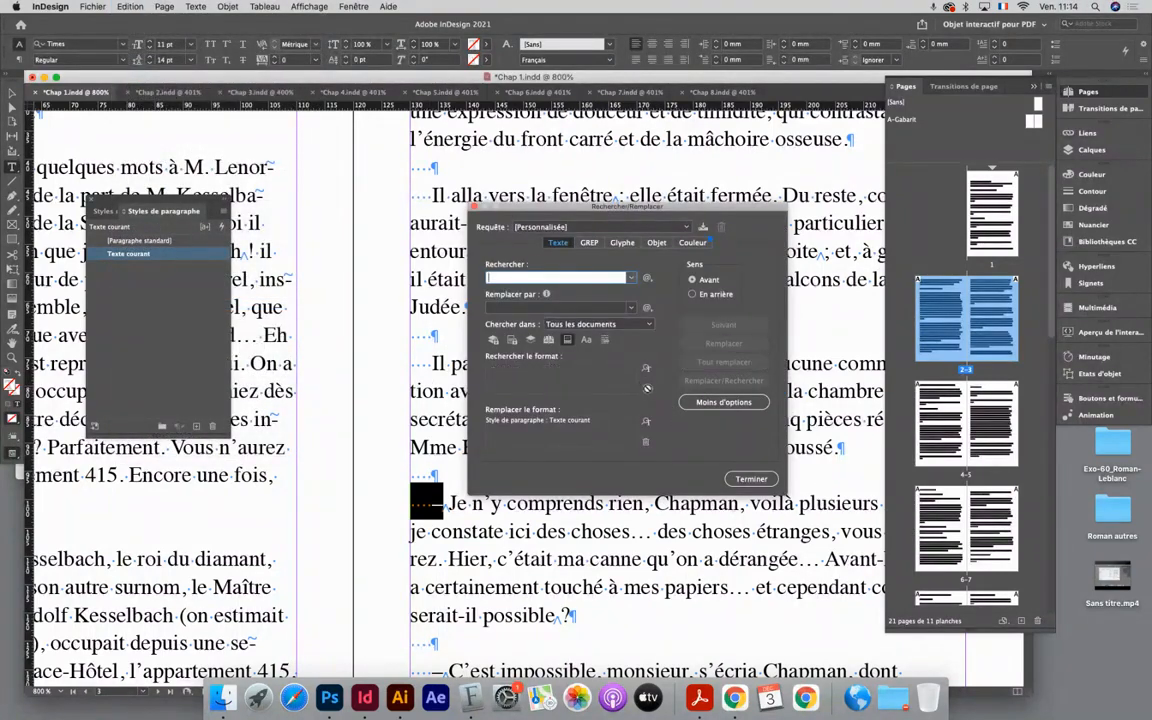
{"action": "left_click", "coordinate": [645, 440]}
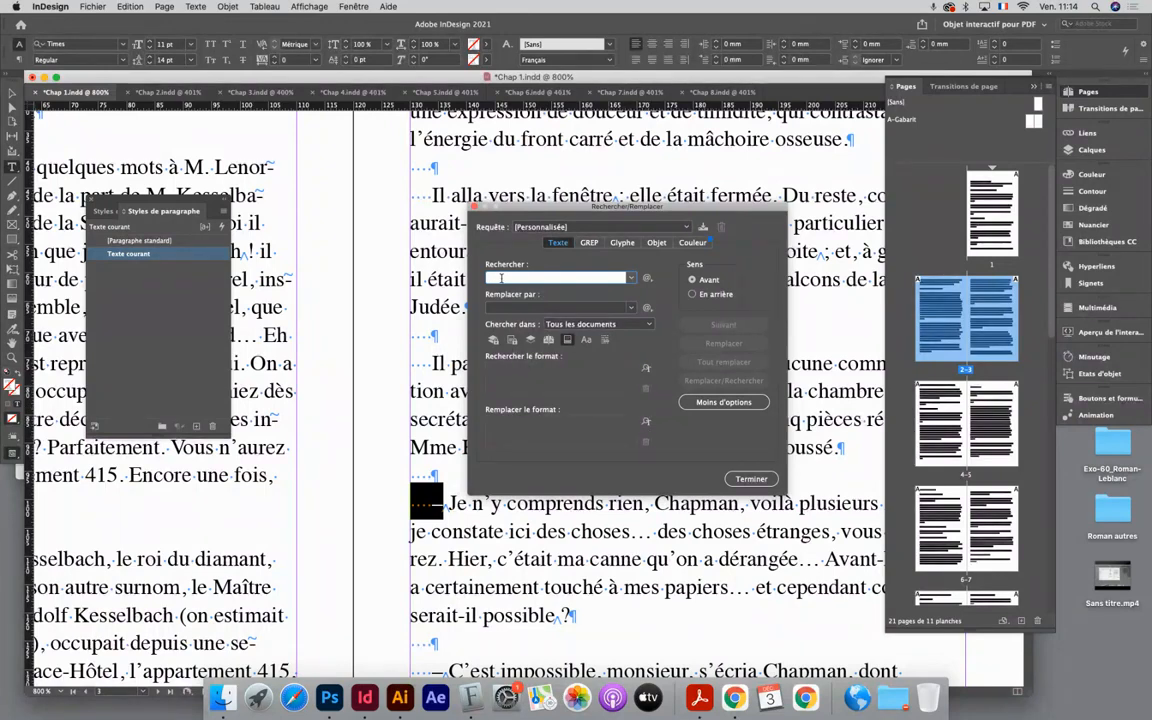
Paste the copied spaces and dash as both search and replacement text, leaving only the dash code ^= in the replacement
{"action": "left_click", "coordinate": [130, 6]}
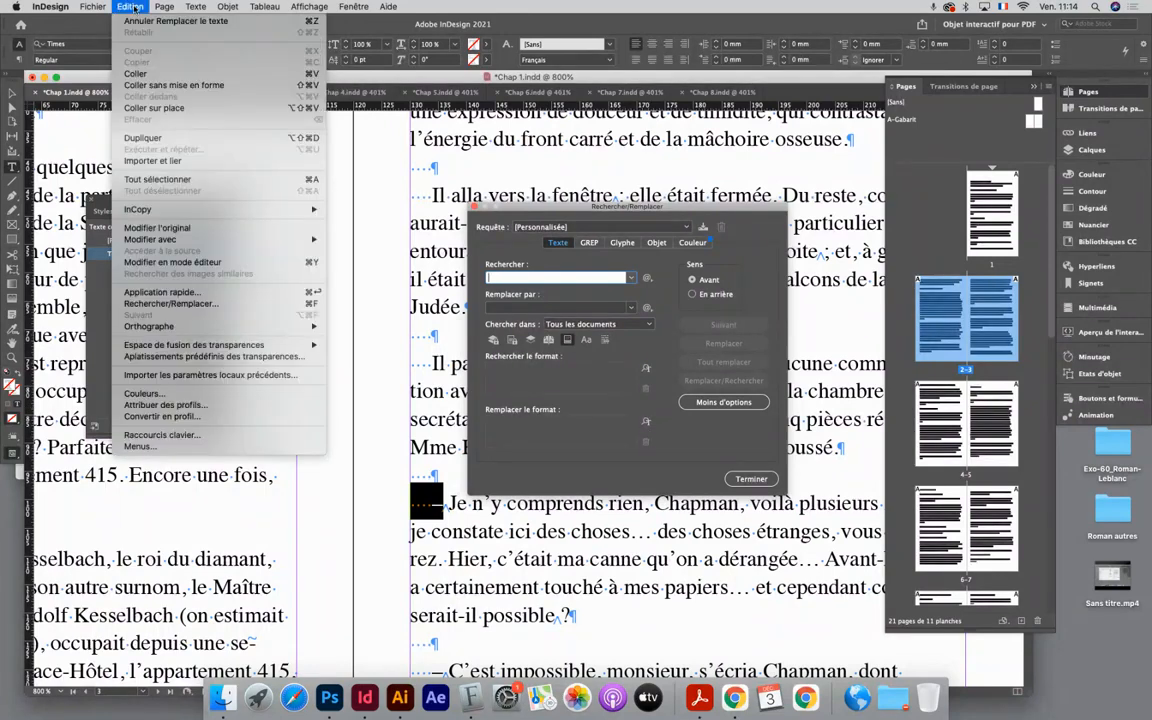
{"action": "left_click", "coordinate": [143, 86]}
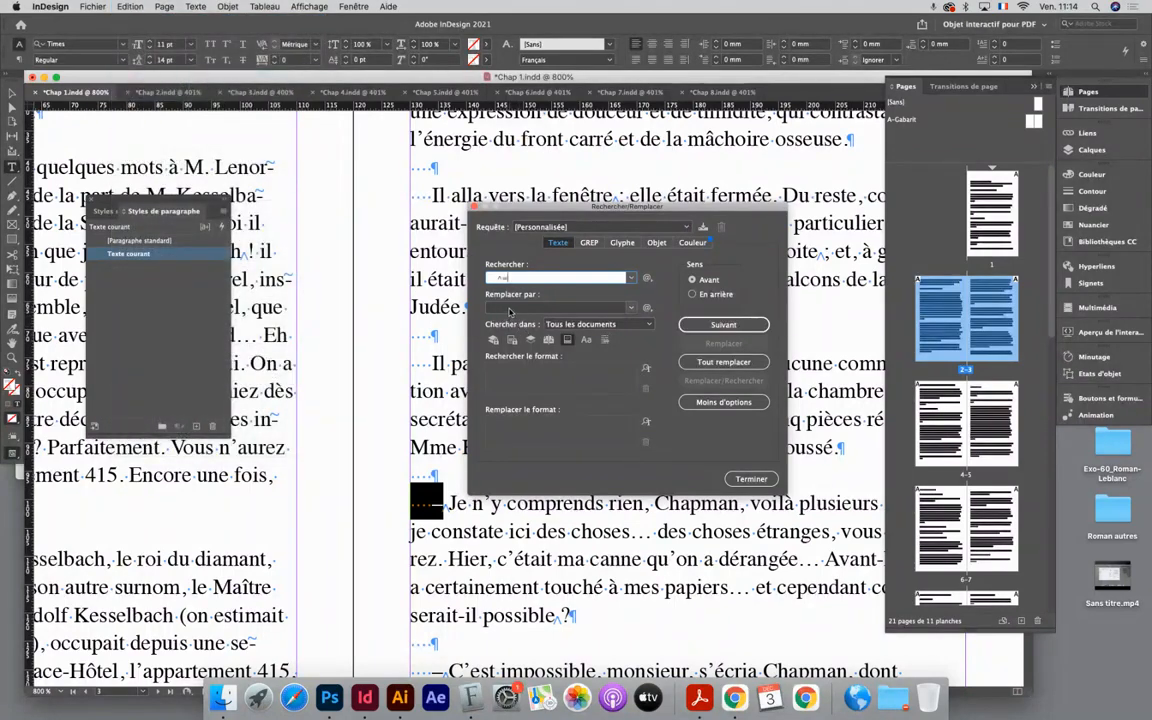
{"action": "left_click", "coordinate": [510, 310]}
{"action": "double_click", "coordinate": [502, 279]}
{"action": "key", "text": "super+c"}
{"action": "left_click", "coordinate": [510, 308]}
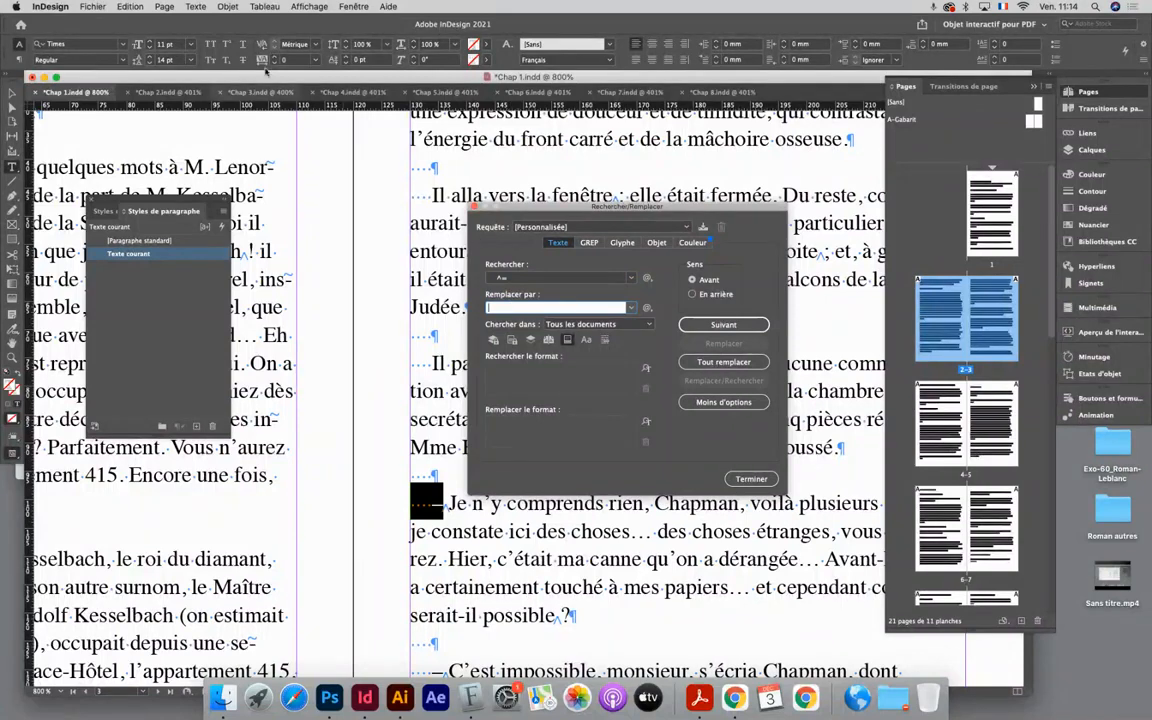
{"action": "left_click", "coordinate": [140, 7]}
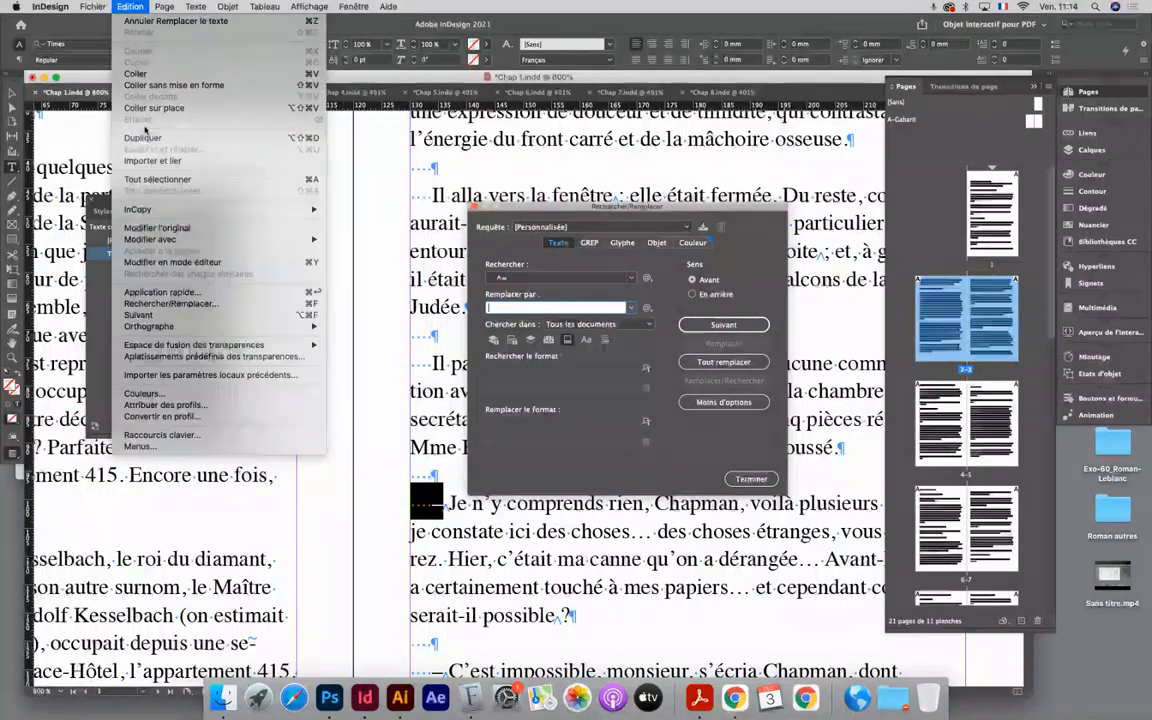
{"action": "left_click", "coordinate": [136, 74]}
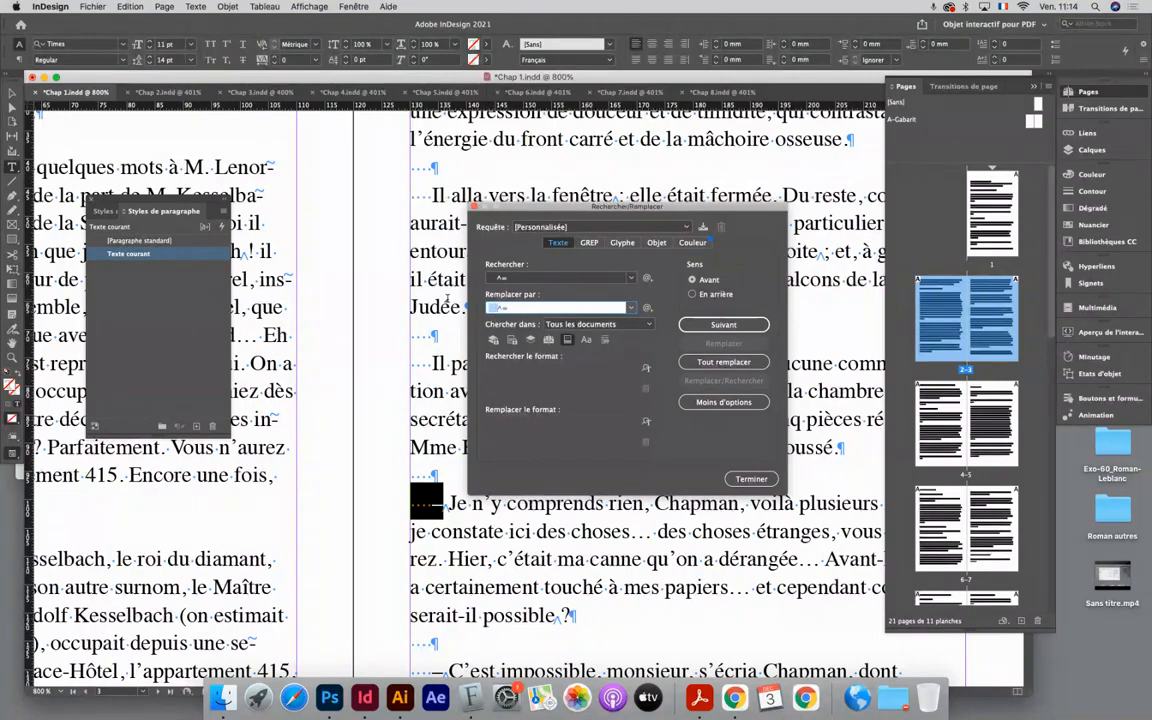
{"action": "key", "text": "BackSpace"}
Replace all occurrences of the space-indented dash across all open documents (Tous les documents)
{"action": "left_click", "coordinate": [627, 325]}
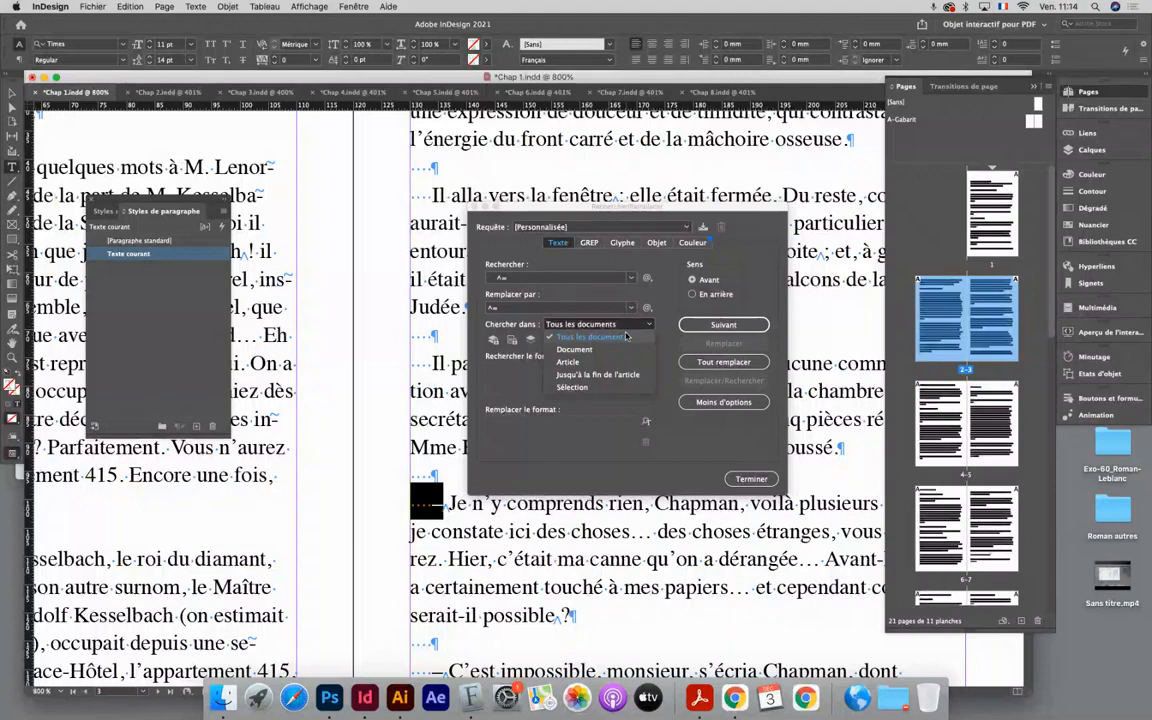
{"action": "left_click", "coordinate": [600, 336]}
{"action": "left_click", "coordinate": [711, 364]}
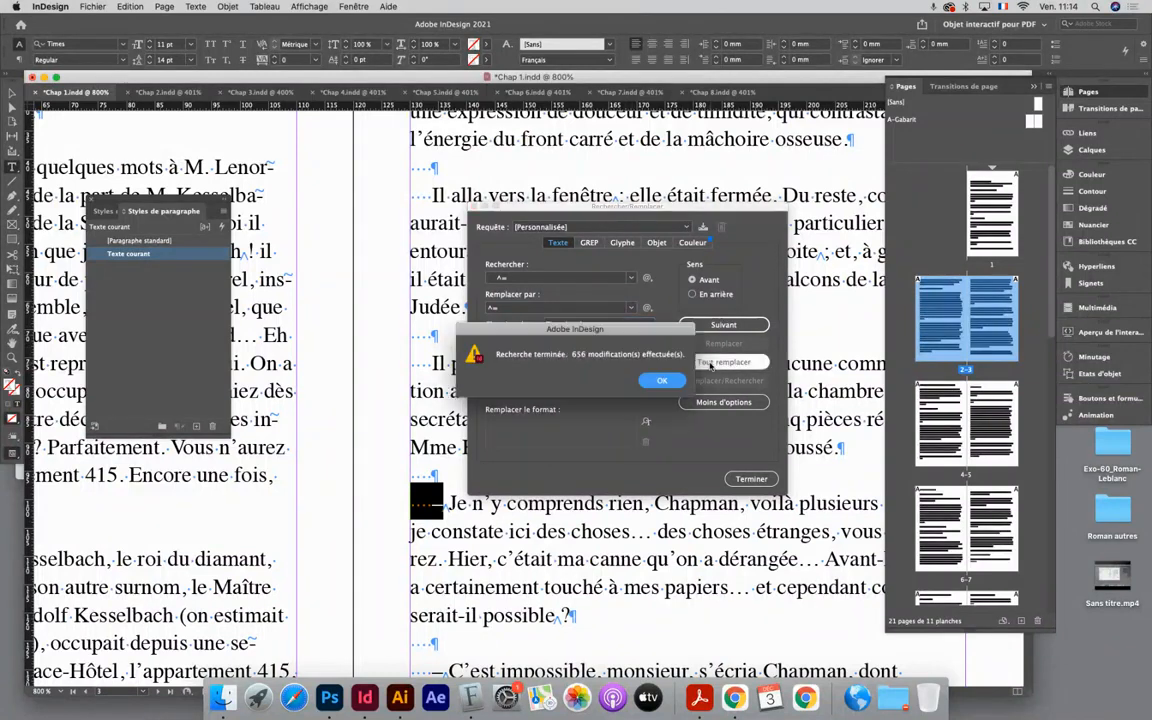
{"action": "left_click", "coordinate": [666, 380]}
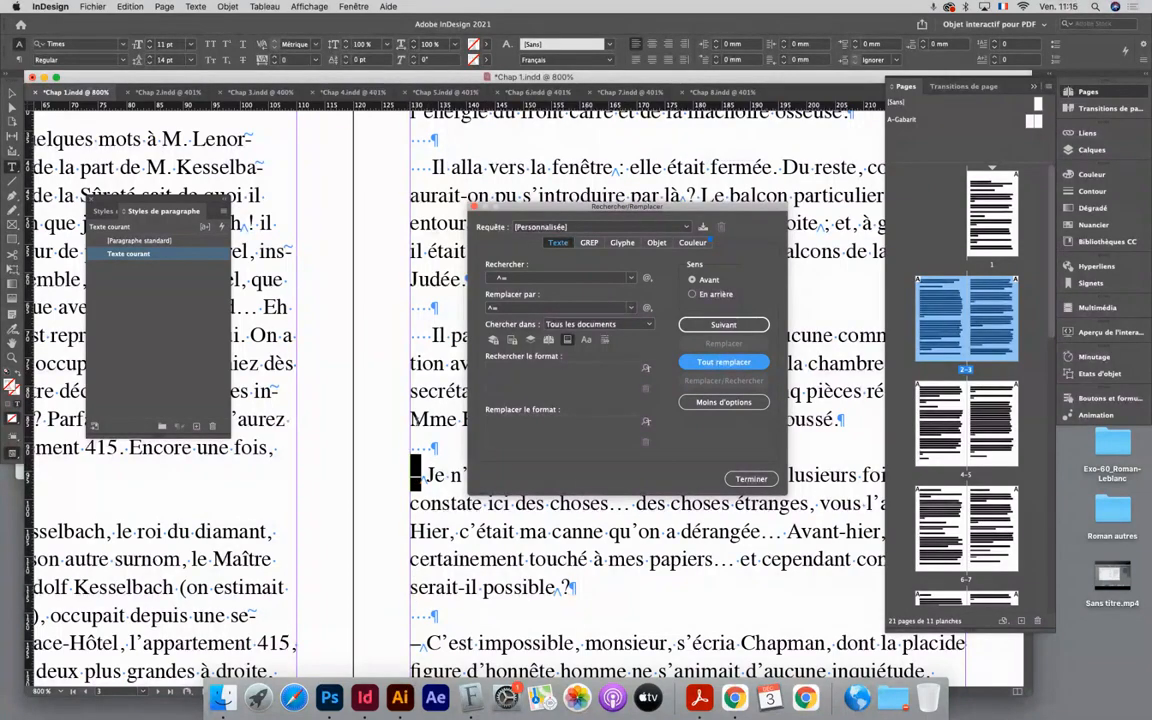
Use the paragraph end after "Judée." plus the following blank line's spaces and paragraph mark as search text: two ^p codes separated by spaces
{"action": "left_click_drag", "start_coordinate": [535, 210], "coordinate": [452, 373]}
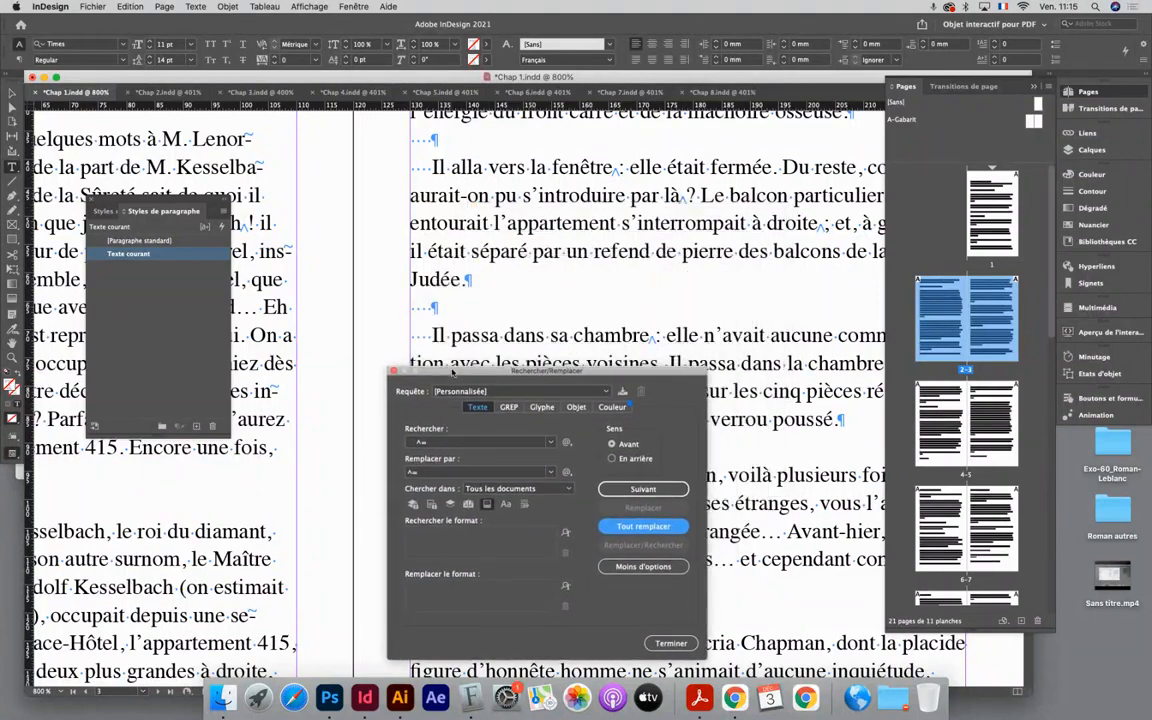
{"action": "left_click", "coordinate": [465, 308]}
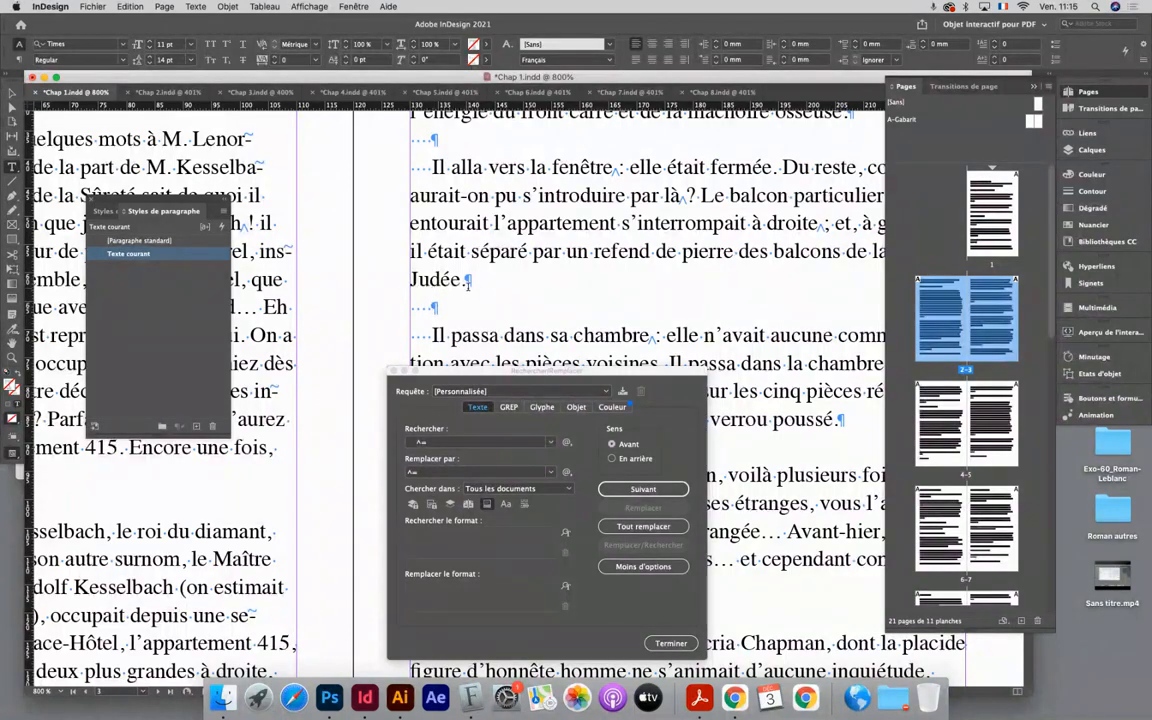
{"action": "left_click_drag", "start_coordinate": [467, 281], "coordinate": [469, 290]}
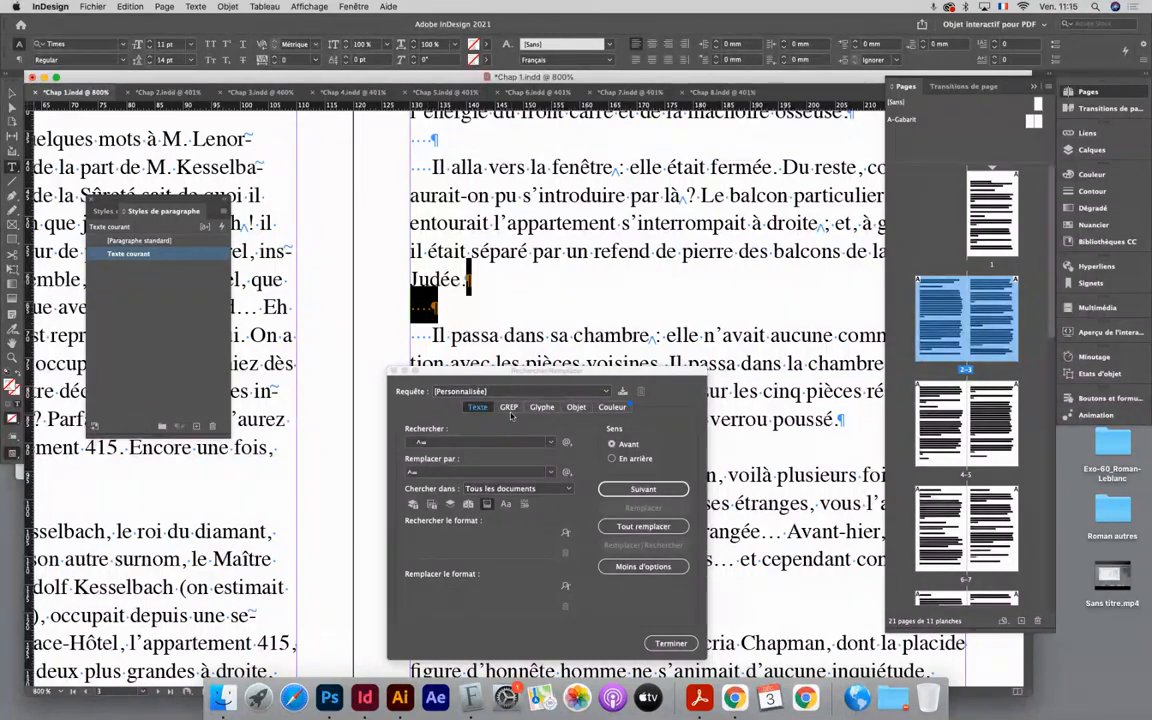
{"action": "left_click", "coordinate": [463, 443]}
{"action": "double_click", "coordinate": [463, 443]}
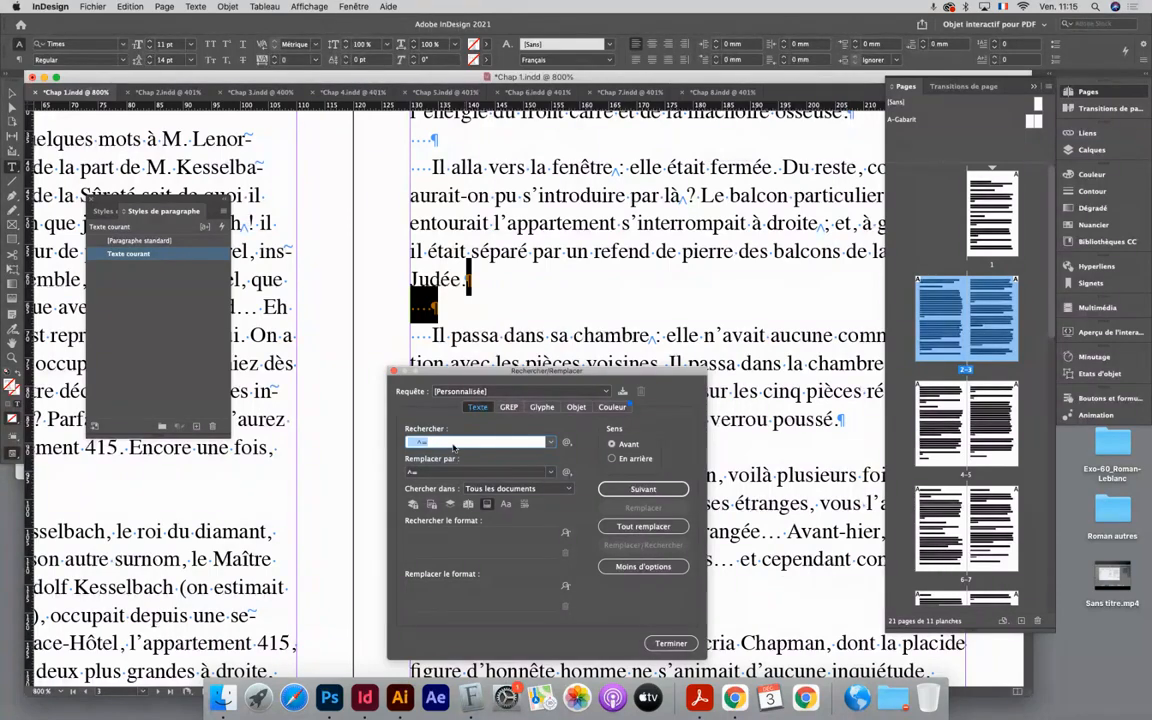
{"action": "type", "text": "^p^p"}
Set the replacement text to a single end-of-paragraph code (Fin de paragraphe, ^p)
{"action": "key", "text": "Tab"}
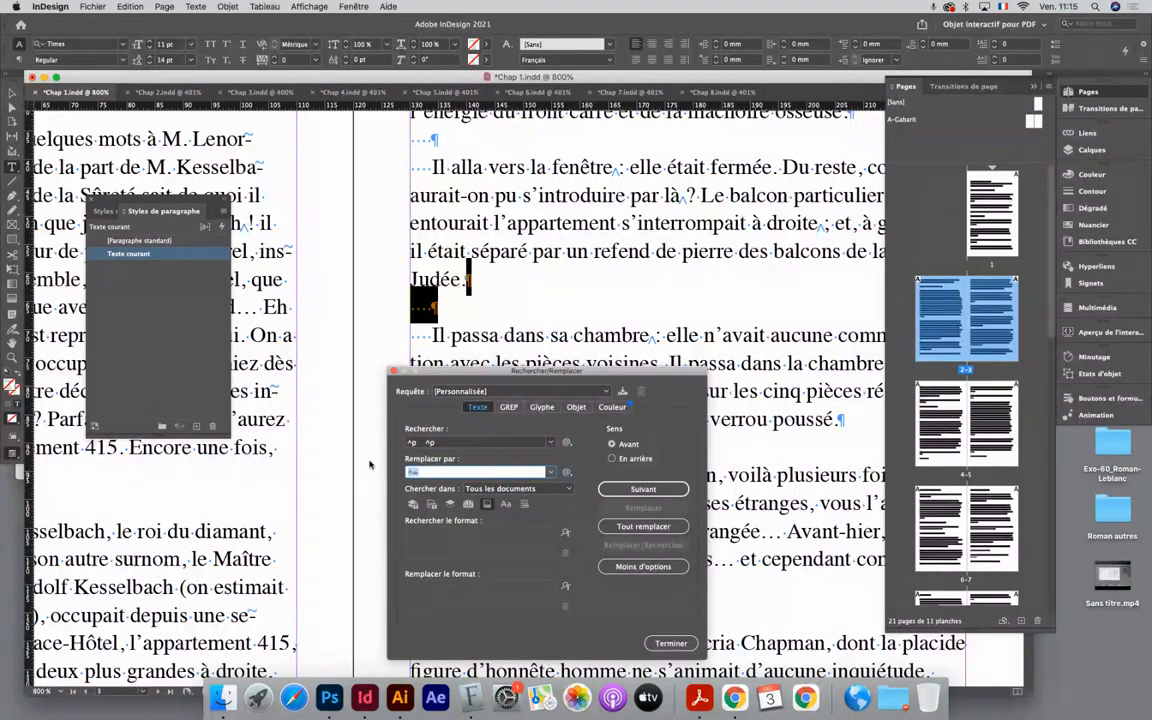
{"action": "left_click", "coordinate": [566, 472]}
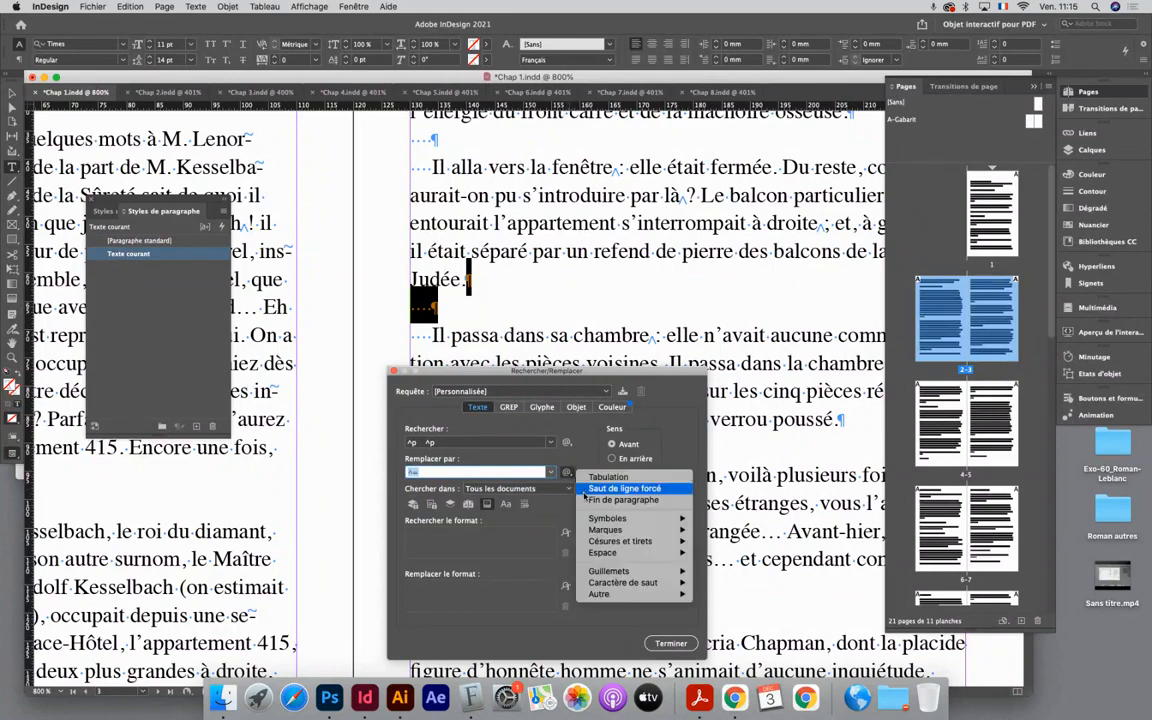
{"action": "left_click", "coordinate": [622, 499]}
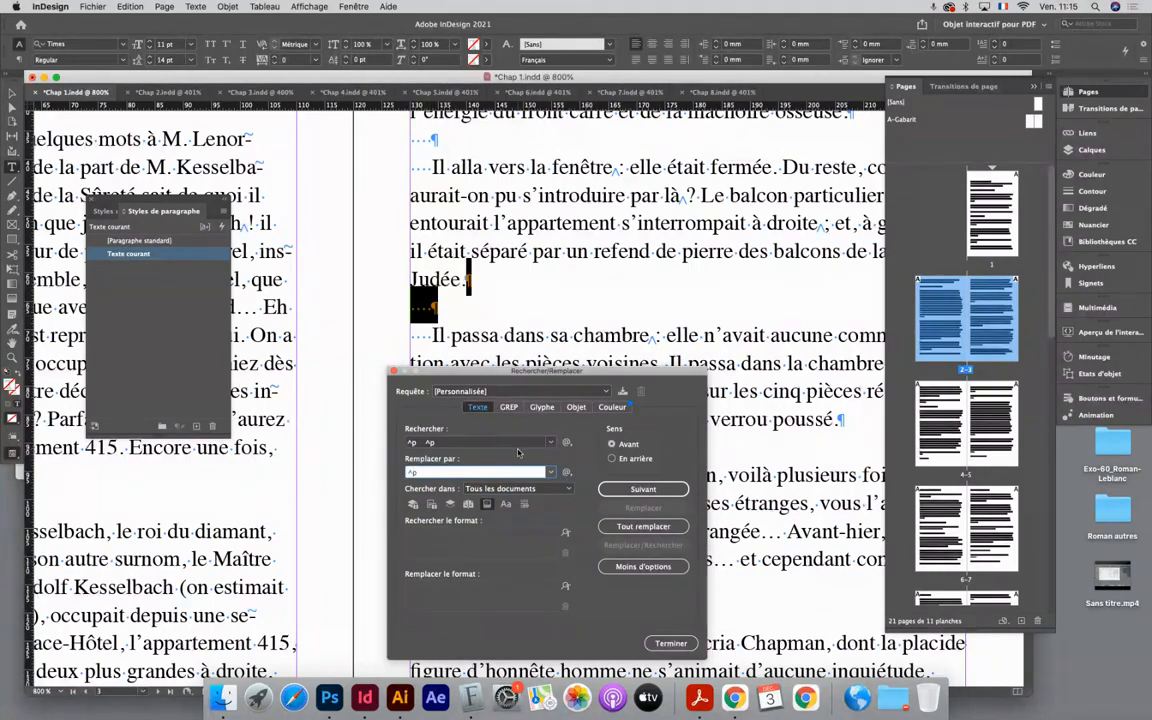
Replace all the space-filled blank lines in all documents, and run the replacement a second time
{"action": "left_click", "coordinate": [625, 528]}
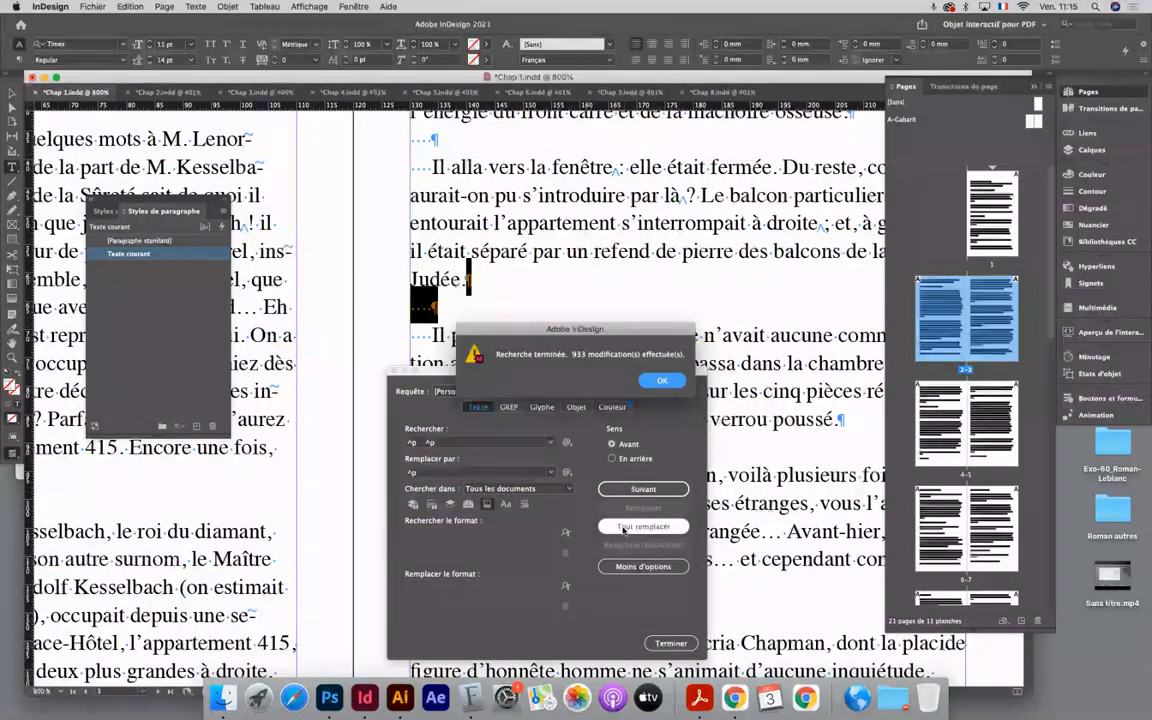
{"action": "left_click", "coordinate": [660, 381]}
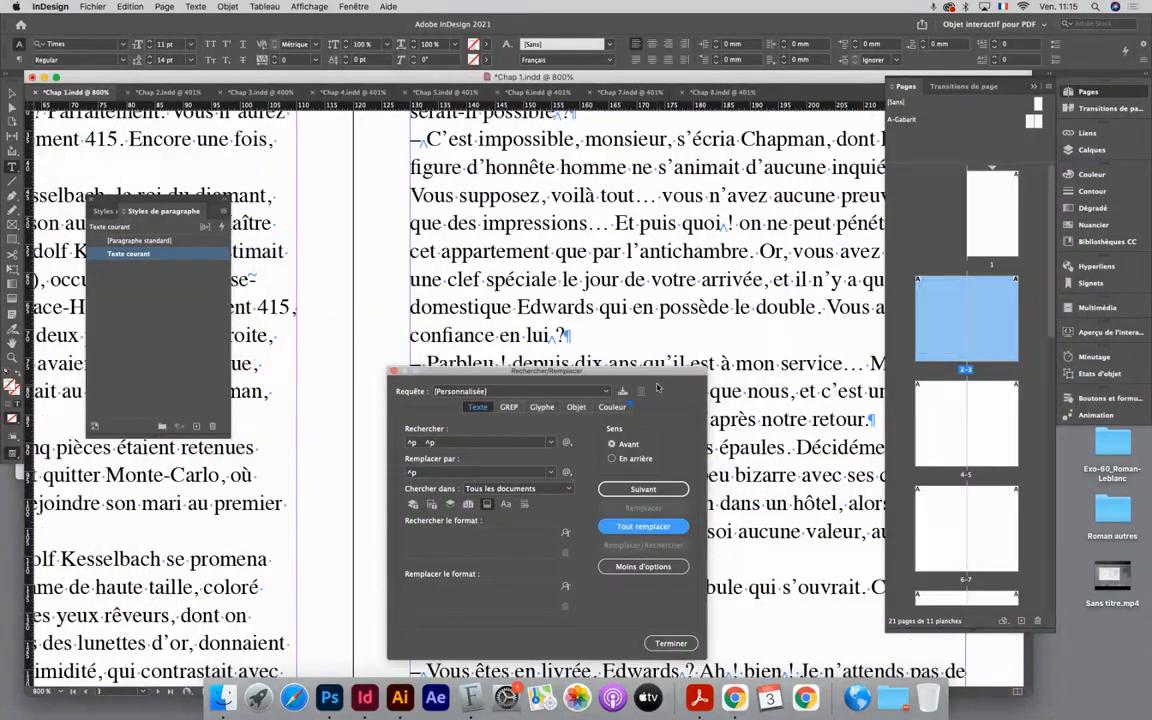
{"action": "left_click", "coordinate": [645, 525]}
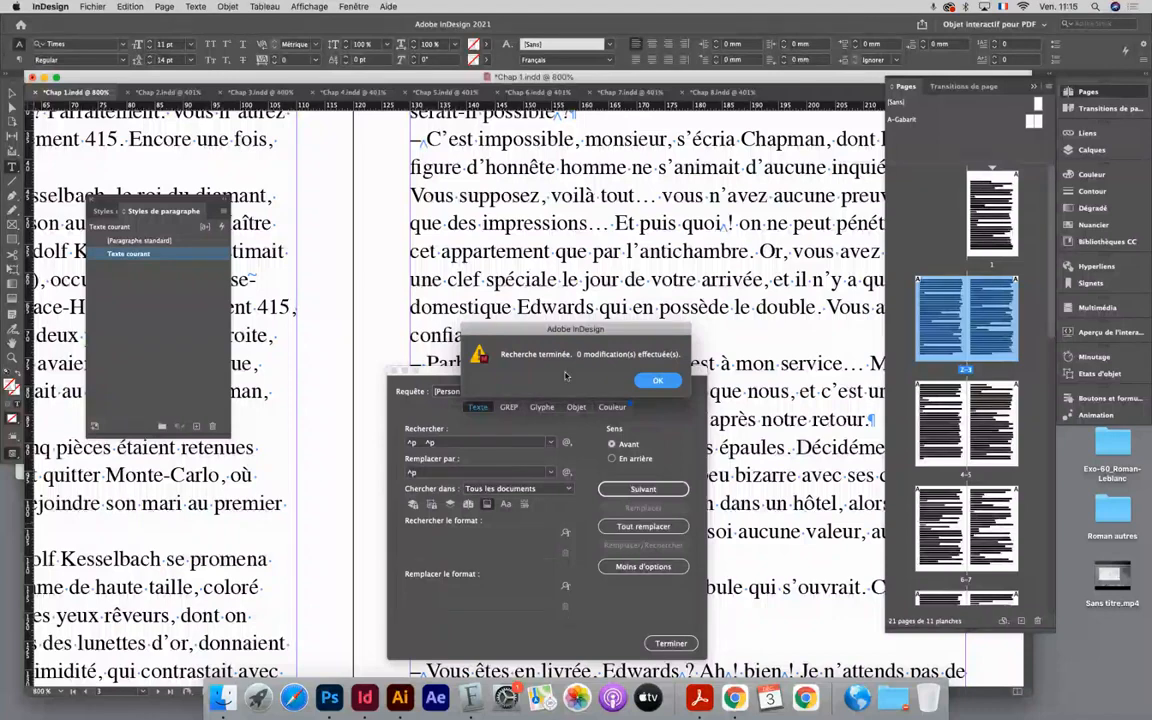
{"action": "left_click", "coordinate": [659, 381]}
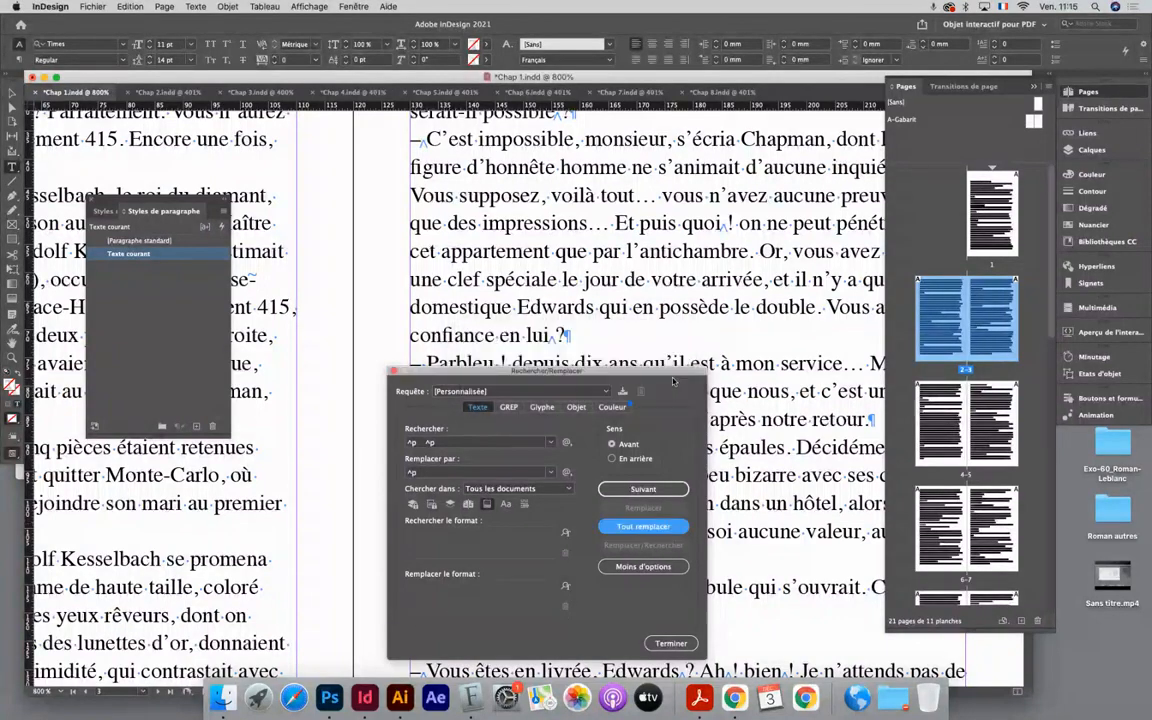
Copy the special space and question mark after "confiance en lui" and set them as the search text, ^S?
{"action": "left_click_drag", "start_coordinate": [632, 374], "coordinate": [386, 284]}
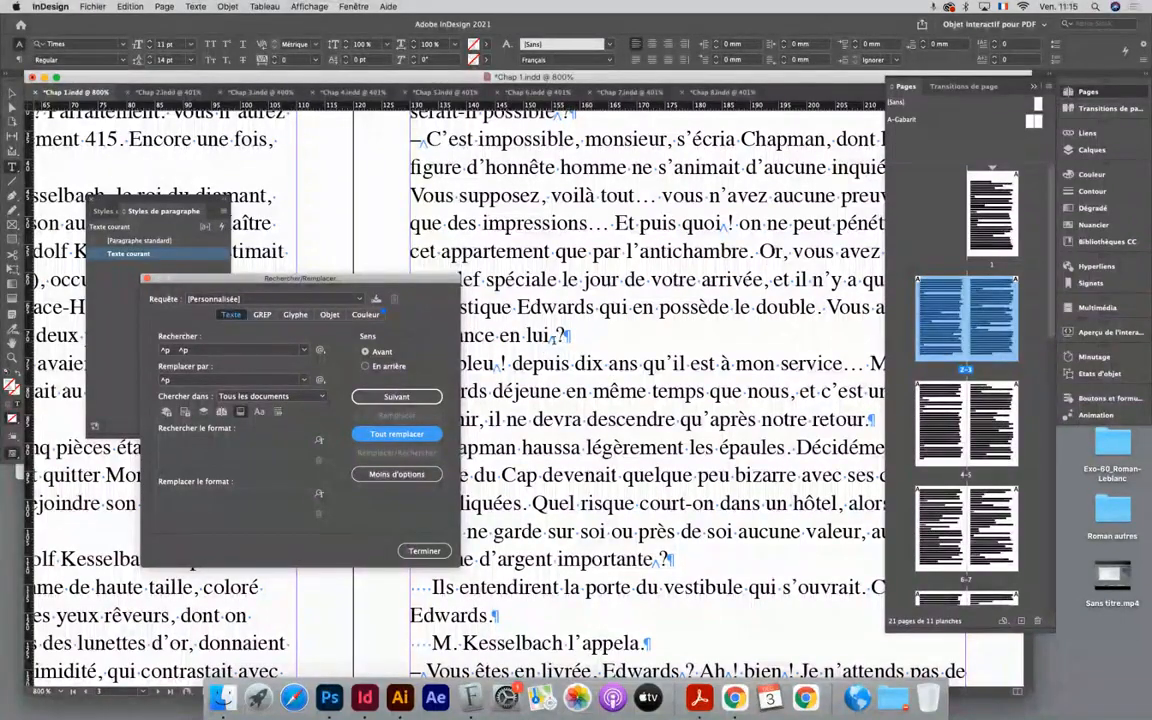
{"action": "left_click", "coordinate": [550, 338]}
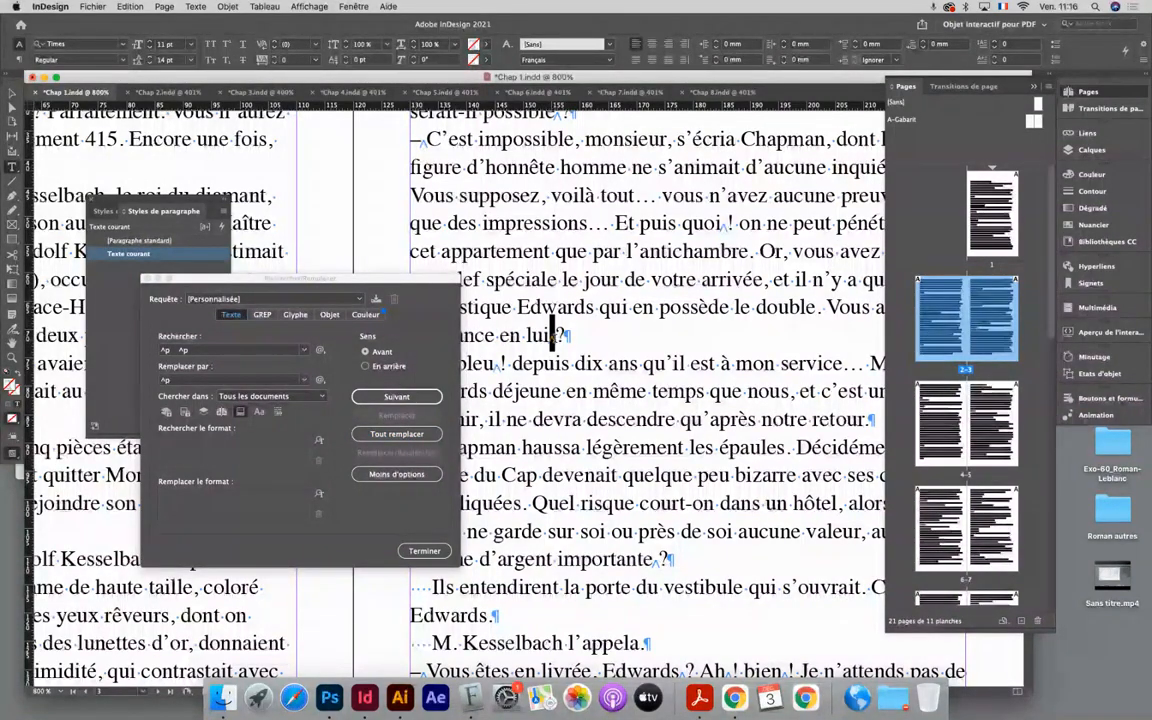
{"action": "key", "text": "shift+Right"}
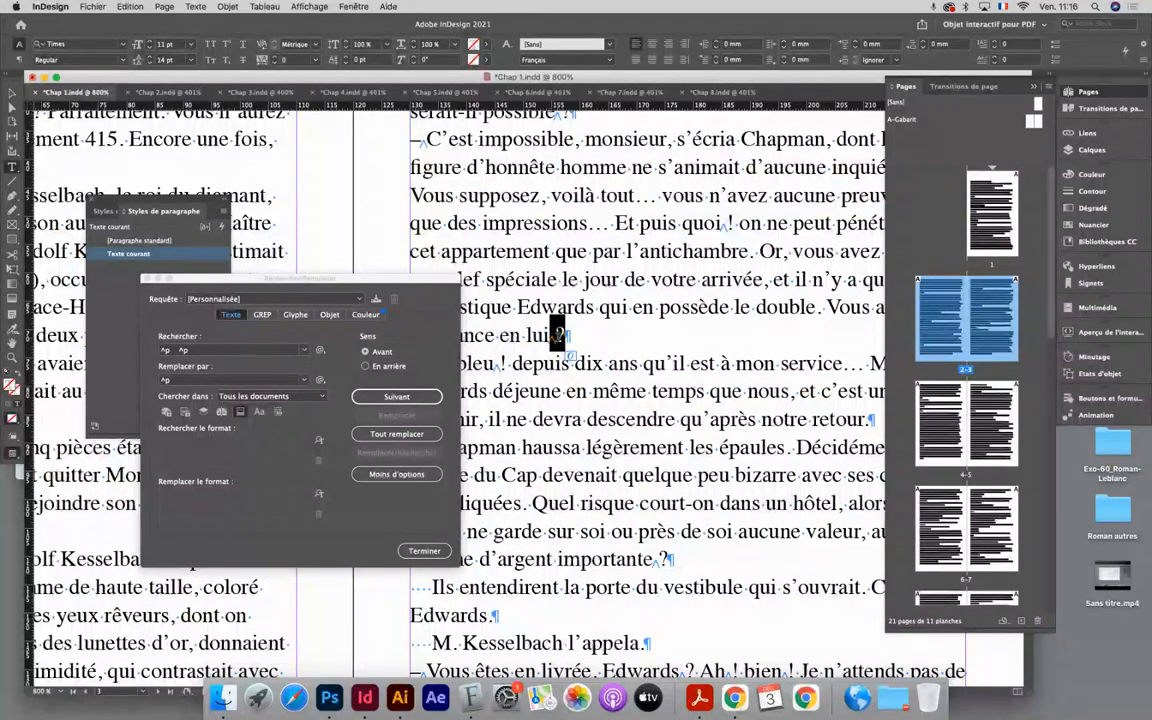
{"action": "left_click_drag", "start_coordinate": [224, 350], "coordinate": [92, 346]}
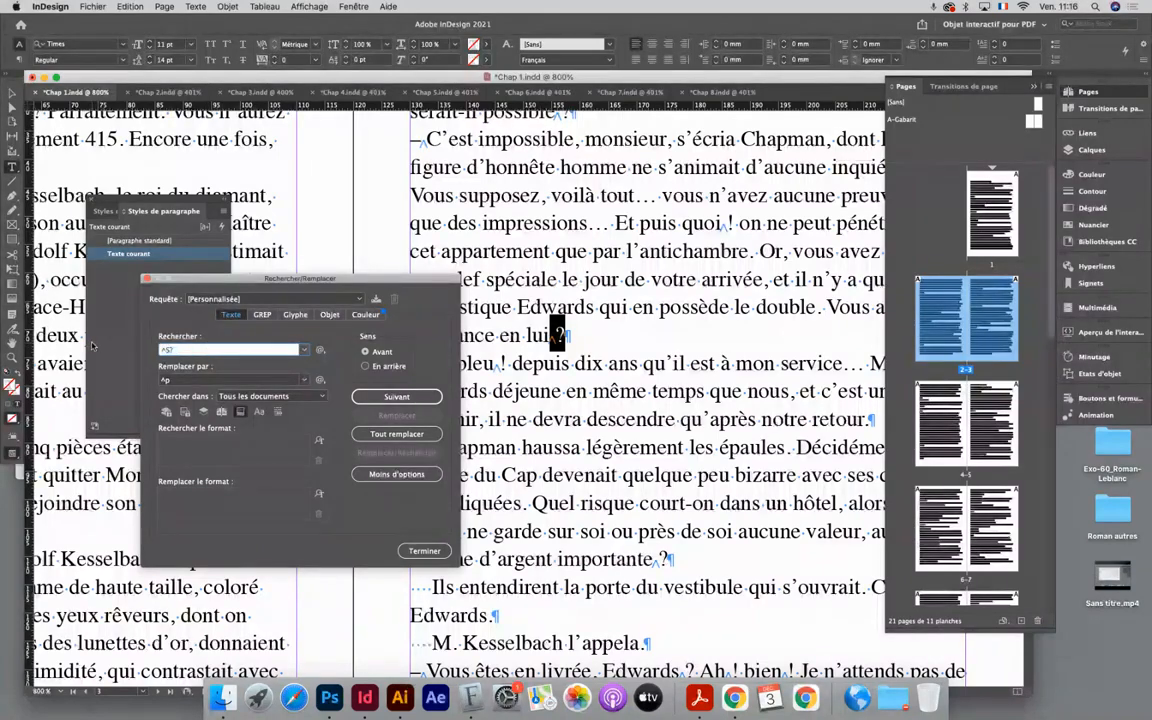
Replace every special space before a question mark (^S?) with a thin space and question mark (^<?) in all documents
{"action": "type", "text": "^S?"}
{"action": "left_click_drag", "start_coordinate": [220, 380], "coordinate": [141, 382]}
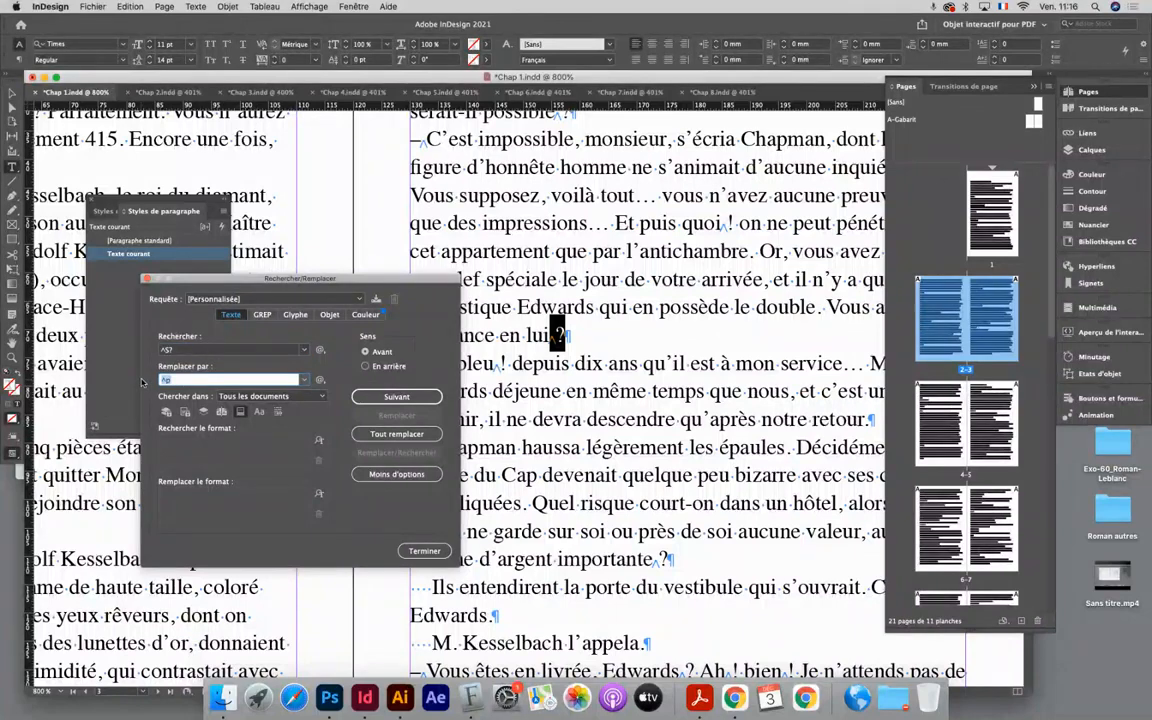
{"action": "key", "text": "BackSpace"}
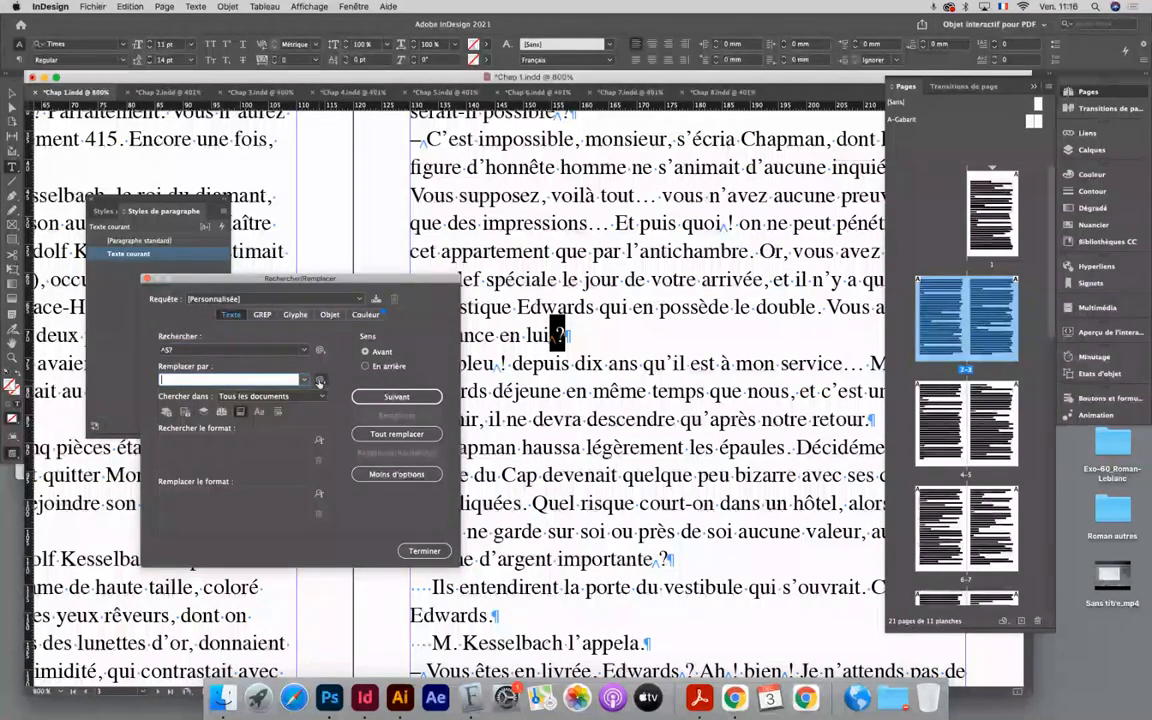
{"action": "left_click", "coordinate": [319, 380]}
{"action": "mouse_move", "coordinate": [362, 429]}
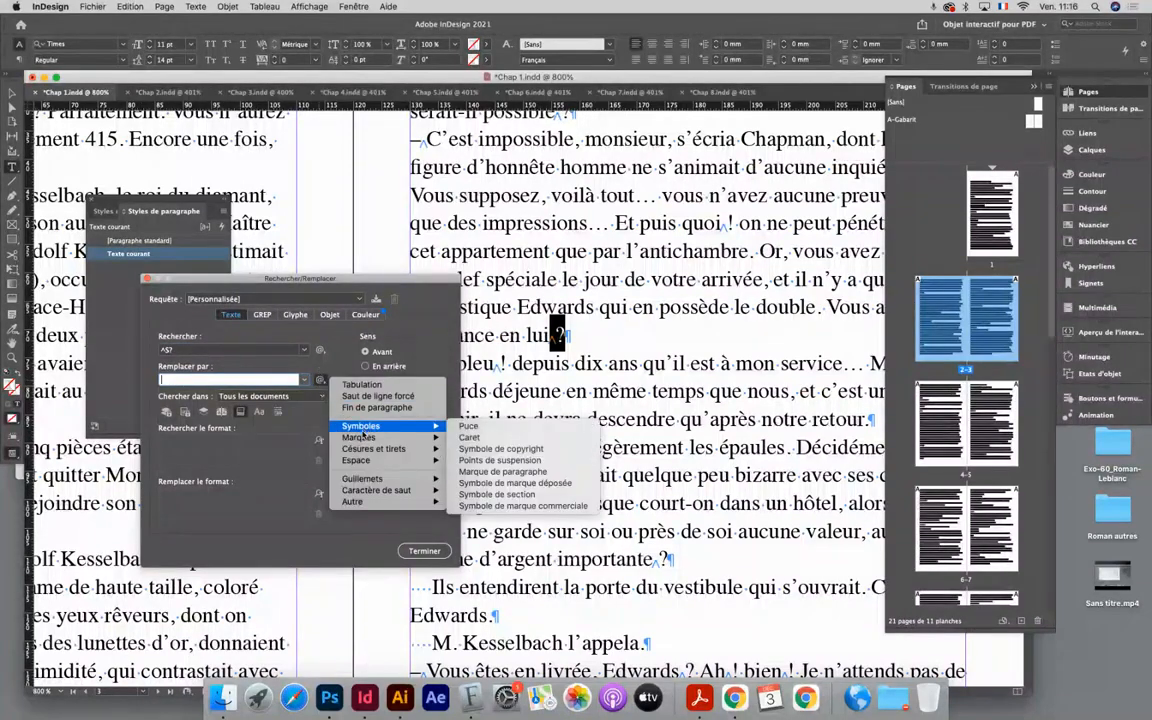
{"action": "mouse_move", "coordinate": [356, 460]}
{"action": "left_click", "coordinate": [482, 543]}
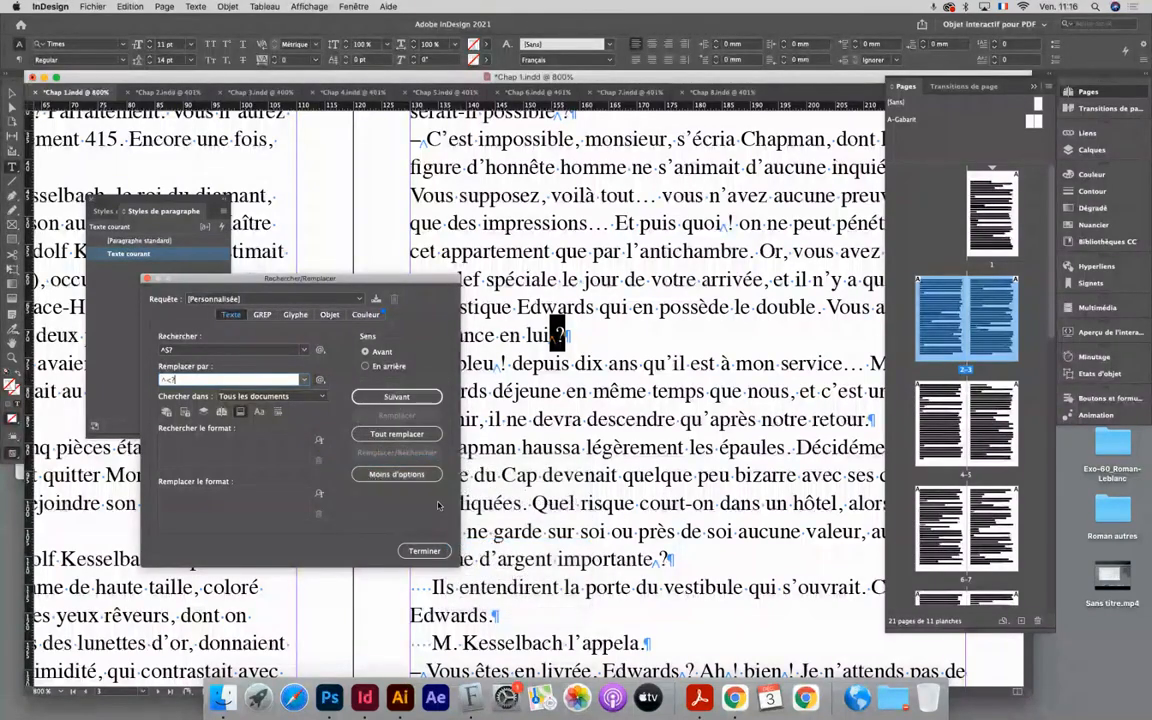
{"action": "left_click", "coordinate": [364, 434]}
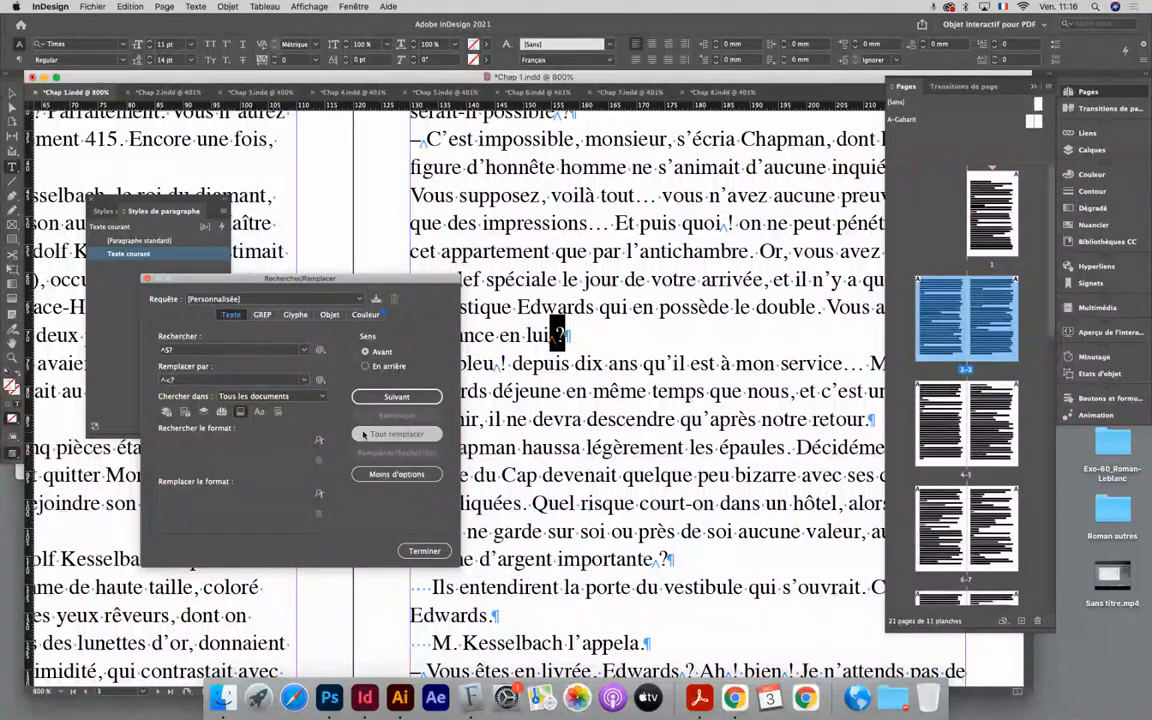
{"action": "left_click", "coordinate": [665, 381]}
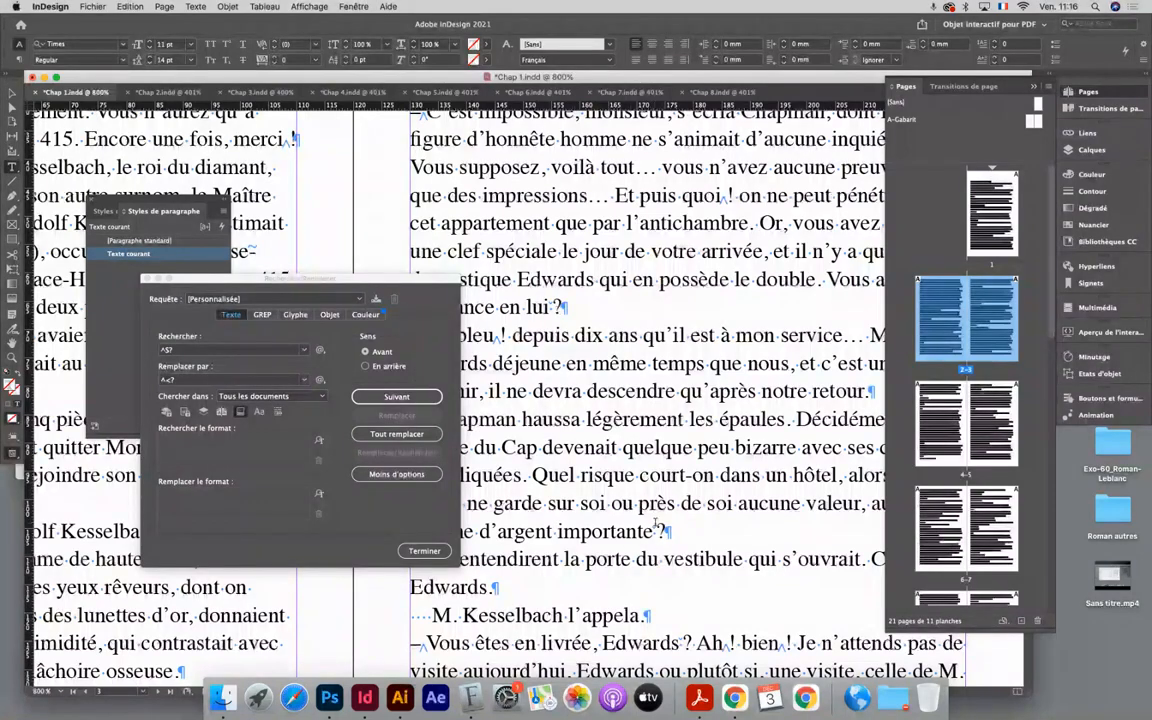
Replace every special space before an exclamation mark (^S!) with a thin space and exclamation mark (^<!) in all documents
{"action": "left_click", "coordinate": [208, 348]}
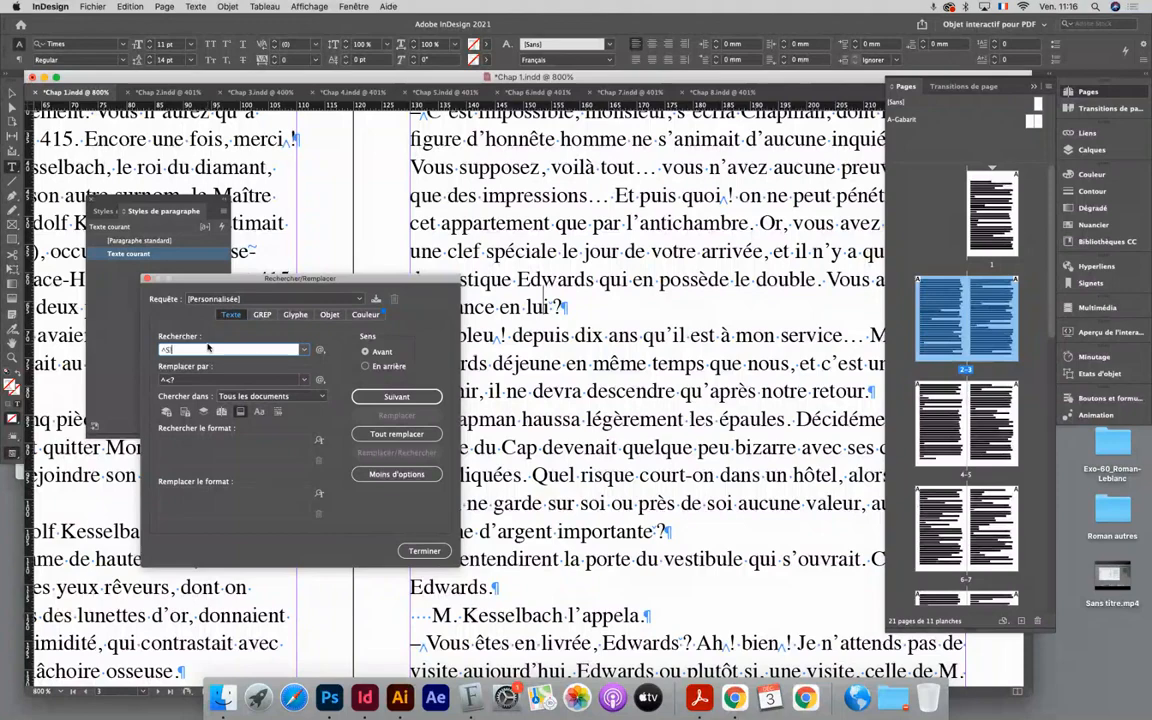
{"action": "left_click", "coordinate": [225, 379]}
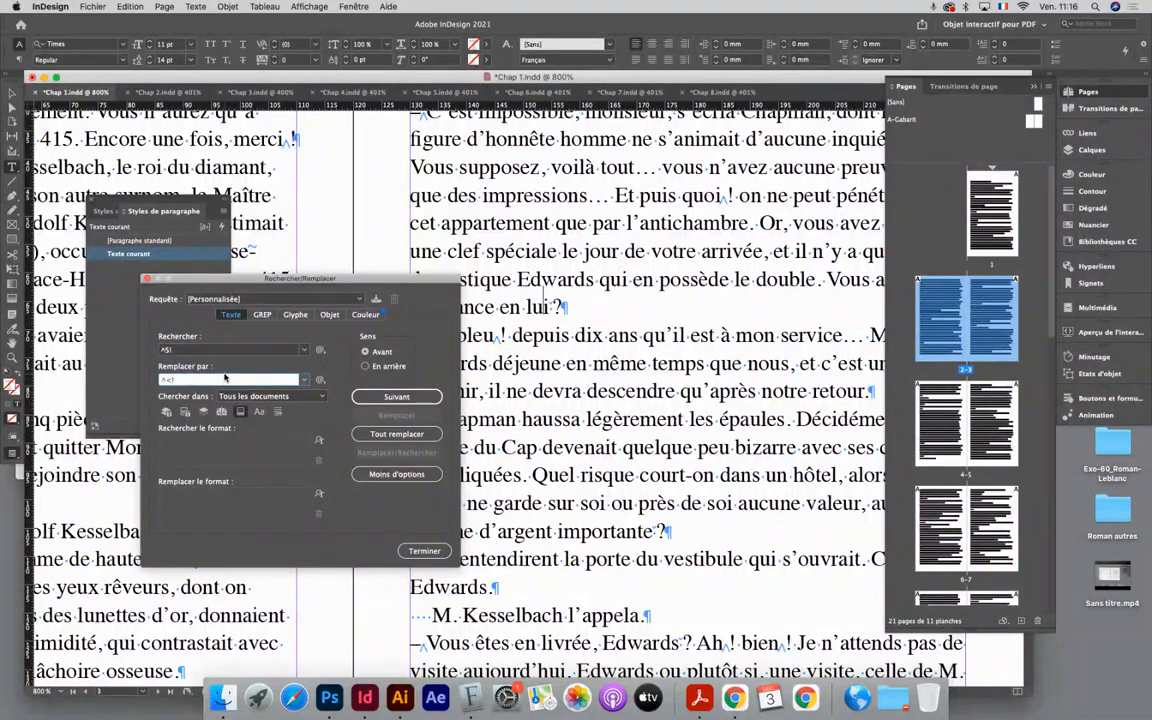
{"action": "left_click", "coordinate": [396, 433]}
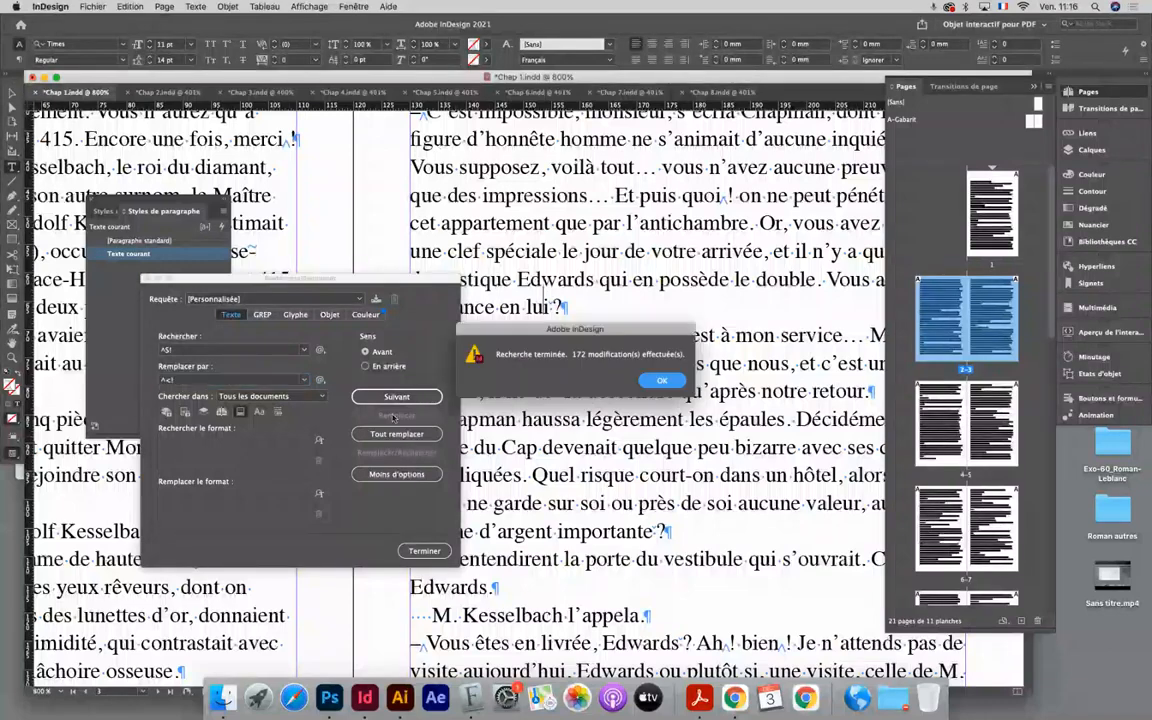
{"action": "left_click", "coordinate": [661, 380]}
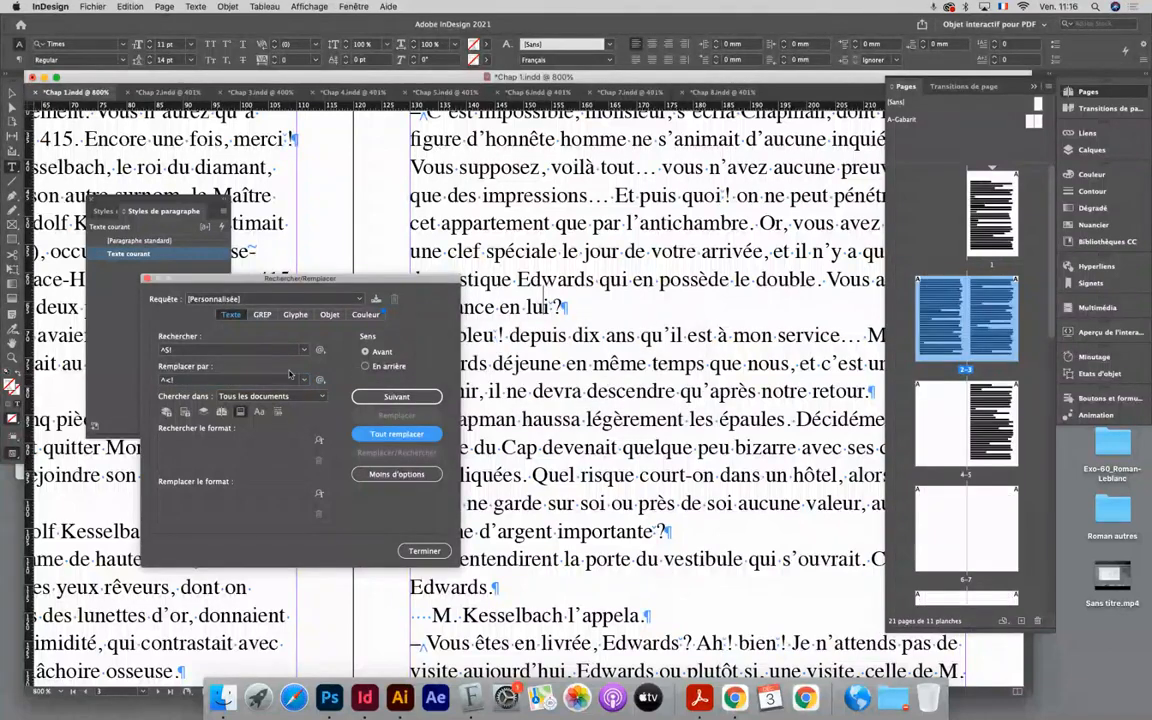
Replace every special space before a semicolon (^S;) with a thin space and semicolon (^<;) in all documents
{"action": "left_click", "coordinate": [227, 350]}
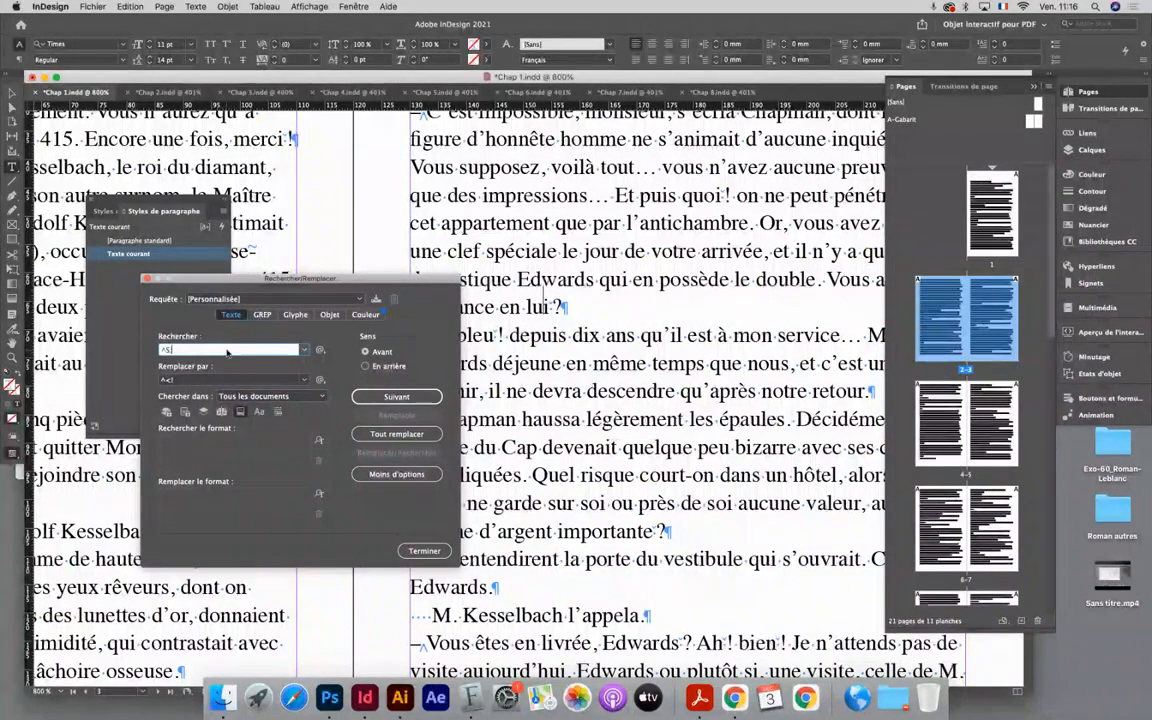
{"action": "left_click", "coordinate": [193, 380]}
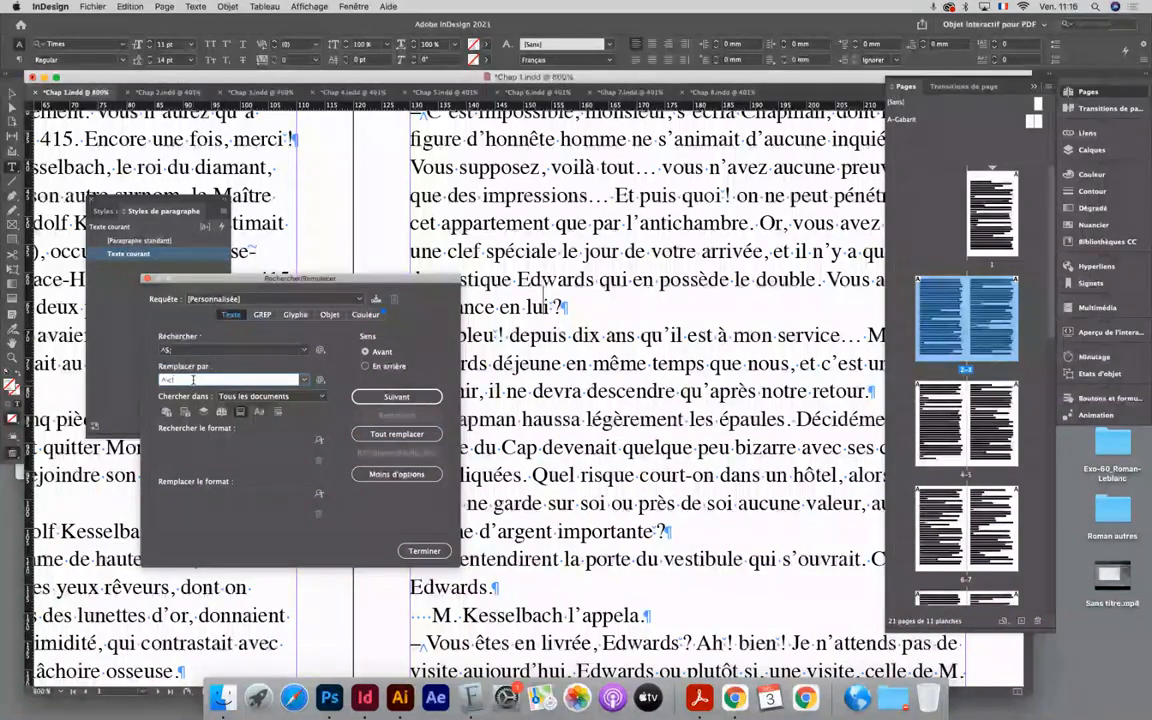
{"action": "left_click", "coordinate": [397, 434]}
{"action": "left_click", "coordinate": [648, 377]}
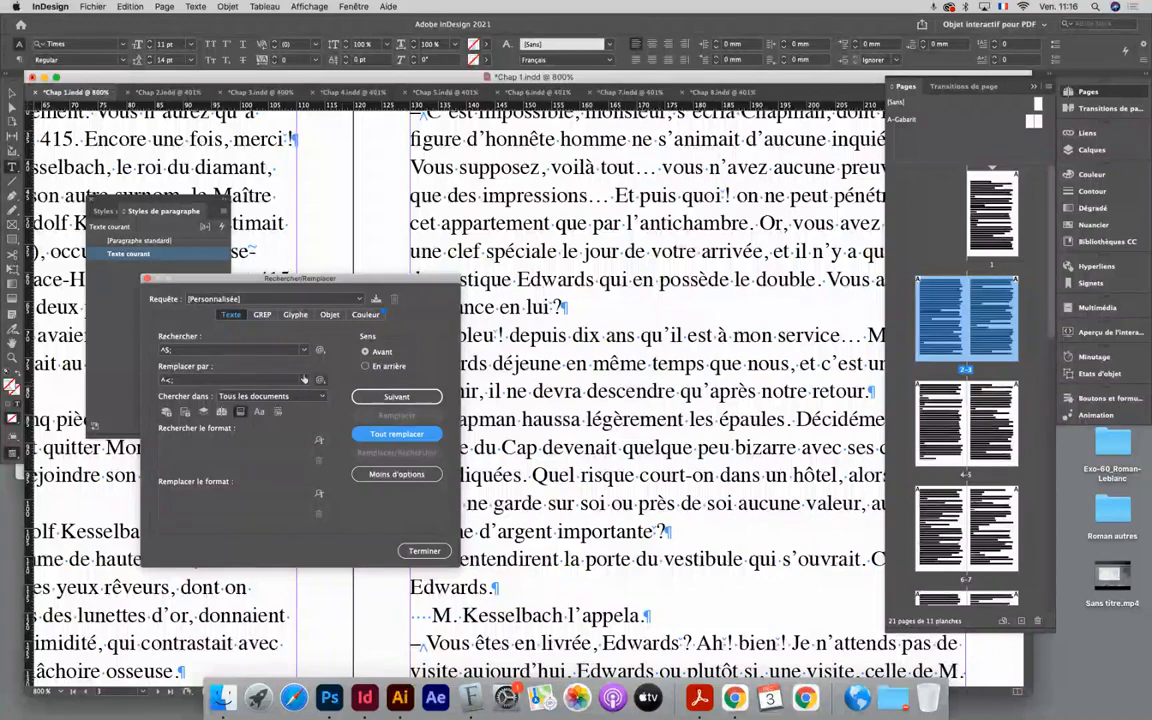
Replace every special space before a colon (^S:) with a thin space and colon (^<:) in all documents
{"action": "left_click", "coordinate": [205, 349]}
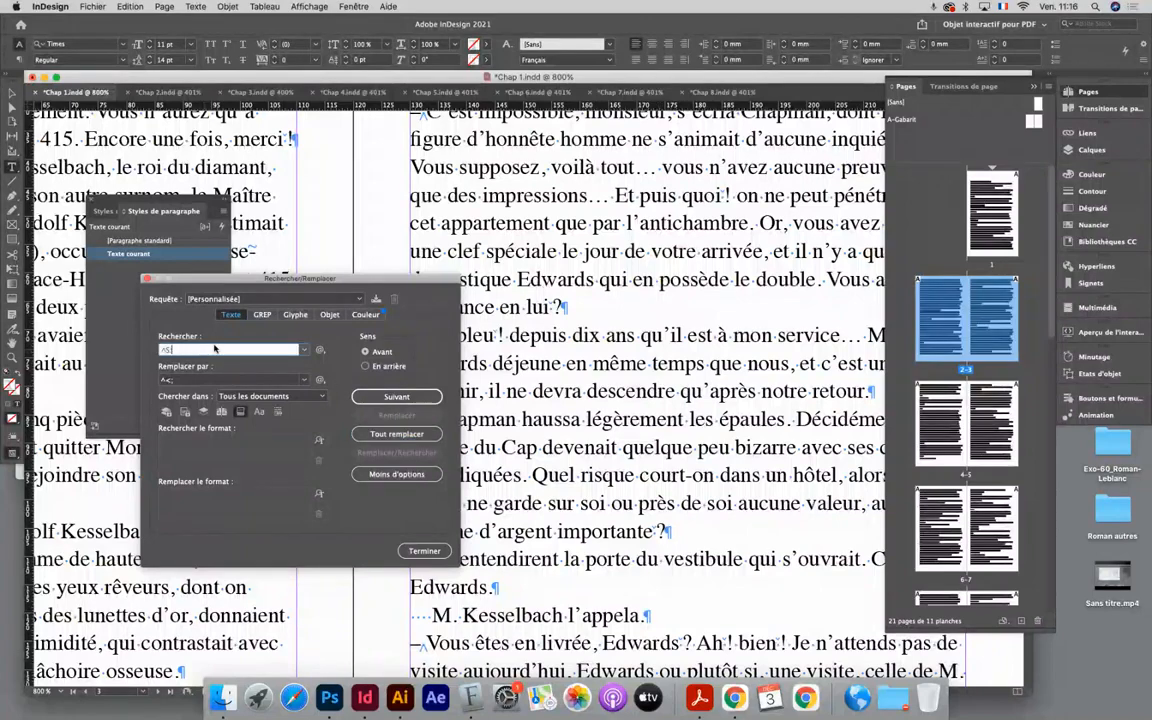
{"action": "left_click", "coordinate": [187, 381]}
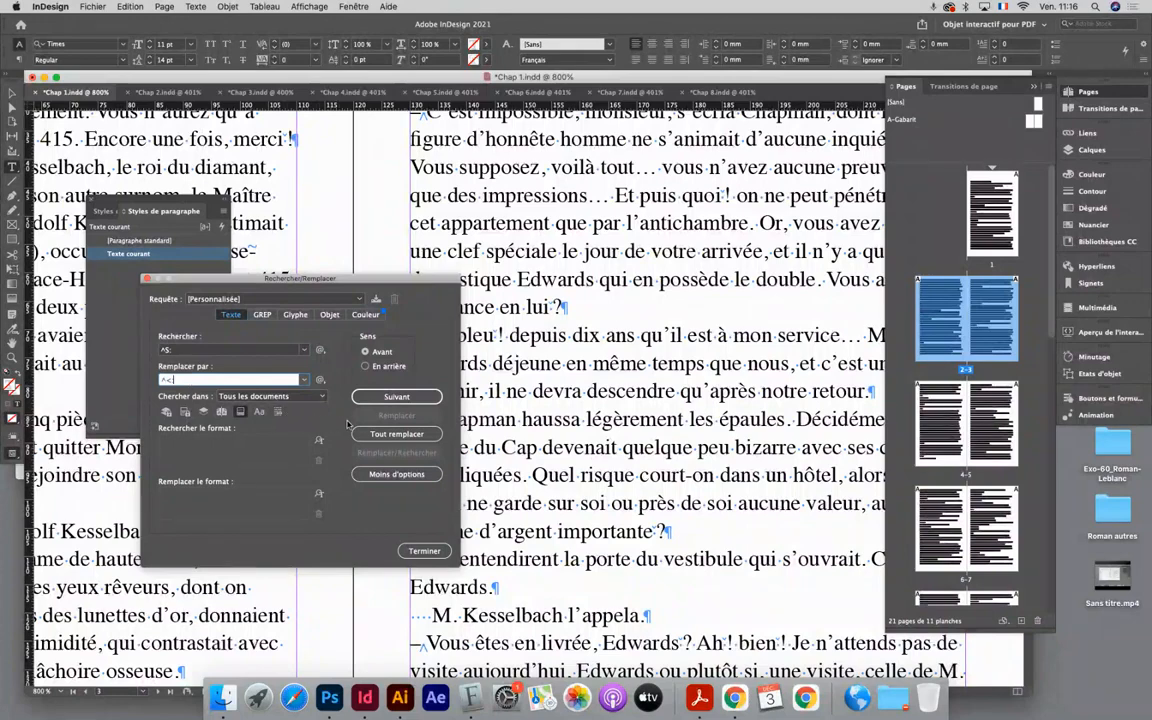
{"action": "left_click", "coordinate": [397, 434]}
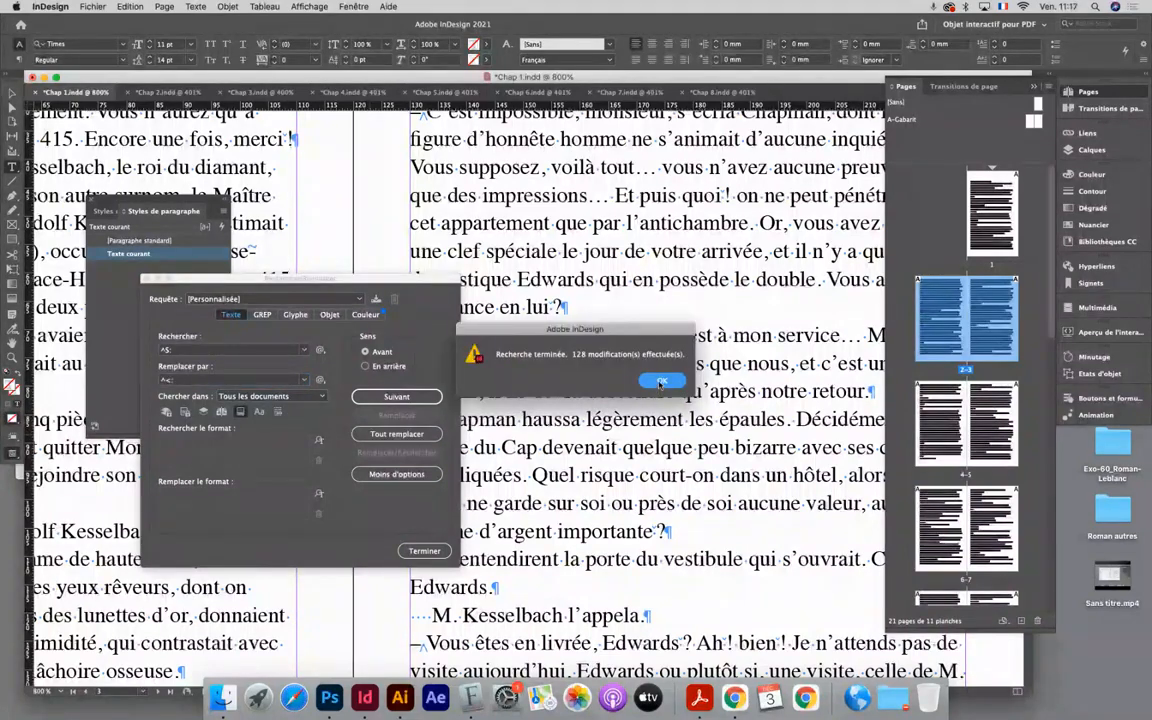
{"action": "left_click", "coordinate": [660, 381]}
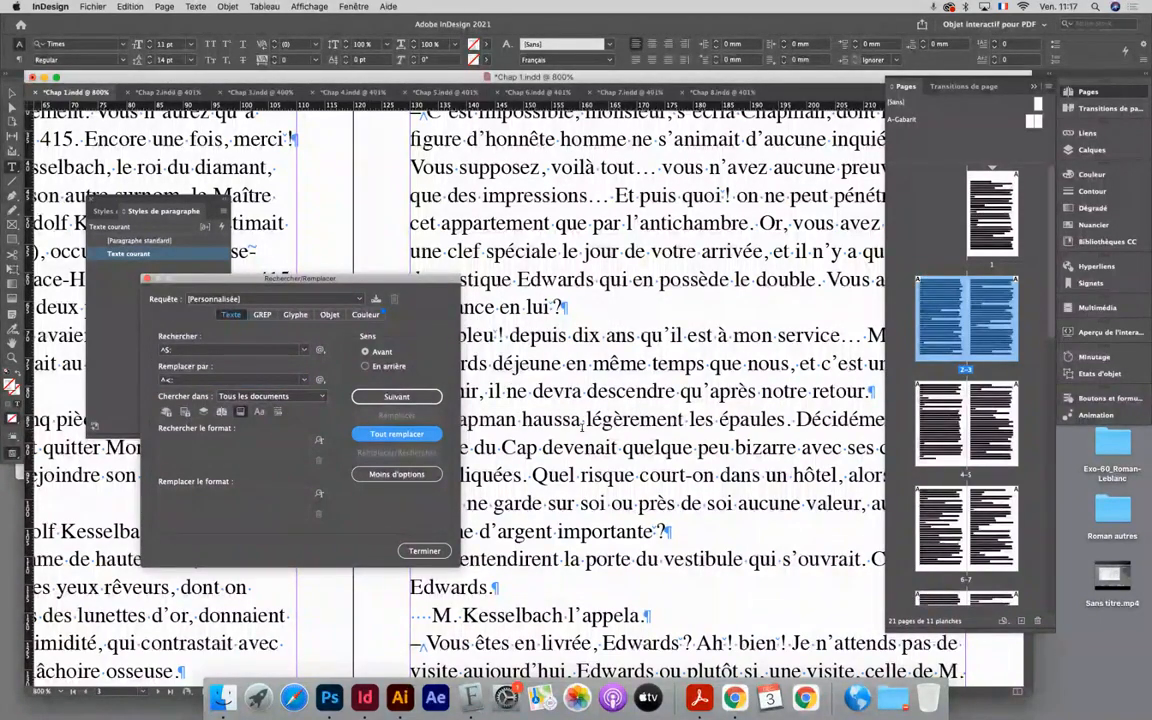
Examine pages 2-3 of Chap 1 for remaining spacing errors, keeping the Find/Change dialog clear of the text
{"action": "key", "text": "super+minus"}
{"action": "key", "text": "super+minus"}
{"action": "key", "text": "super+minus"}
{"action": "key", "text": "super+minus"}
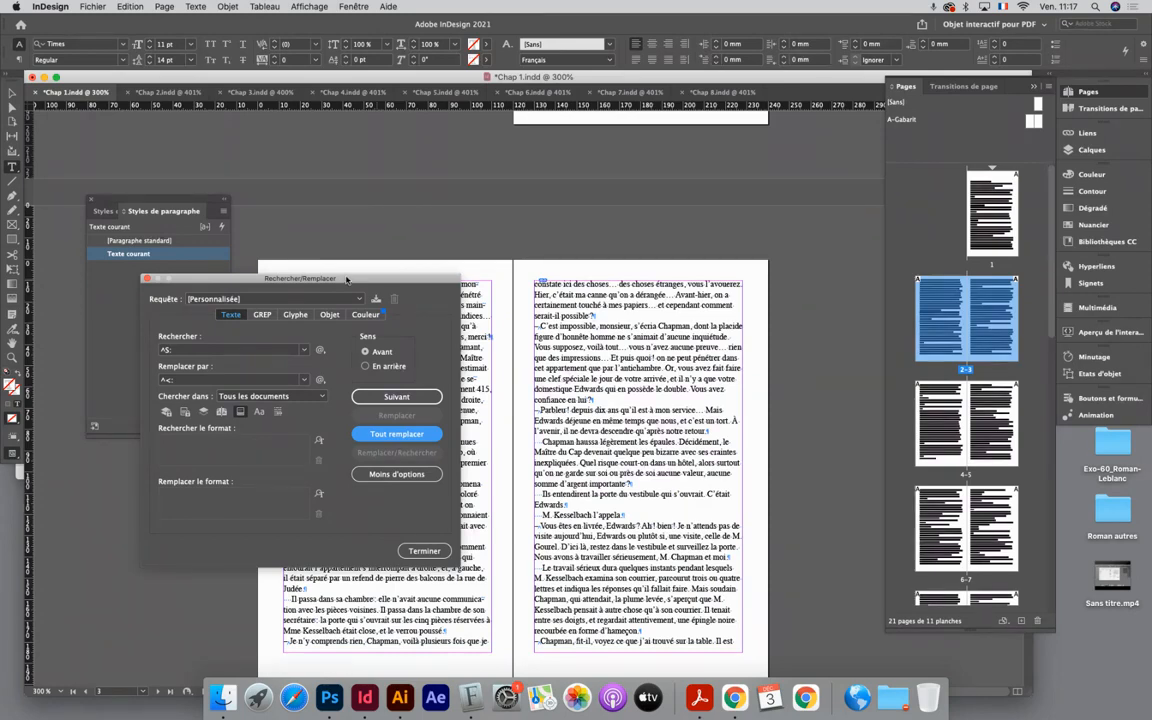
{"action": "left_click_drag", "start_coordinate": [347, 279], "coordinate": [294, 320]}
{"action": "left_click_drag", "start_coordinate": [310, 430], "coordinate": [405, 252]}
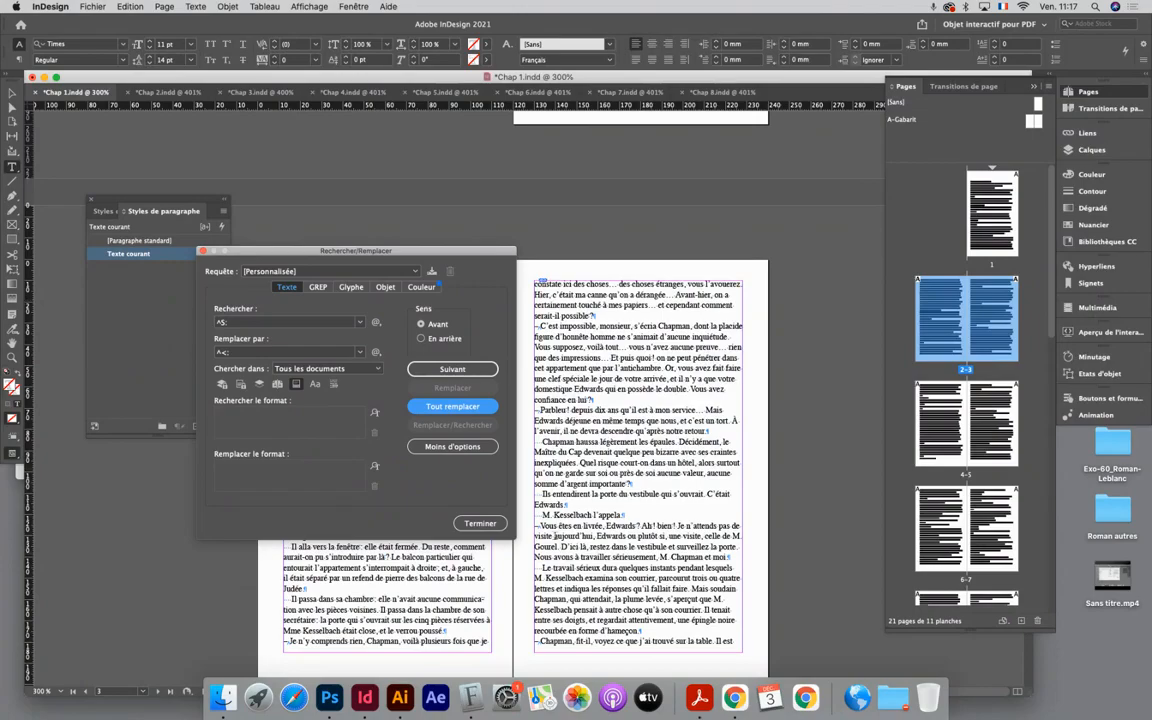
{"action": "key", "text": "super+equal"}
{"action": "key", "text": "super+equal"}
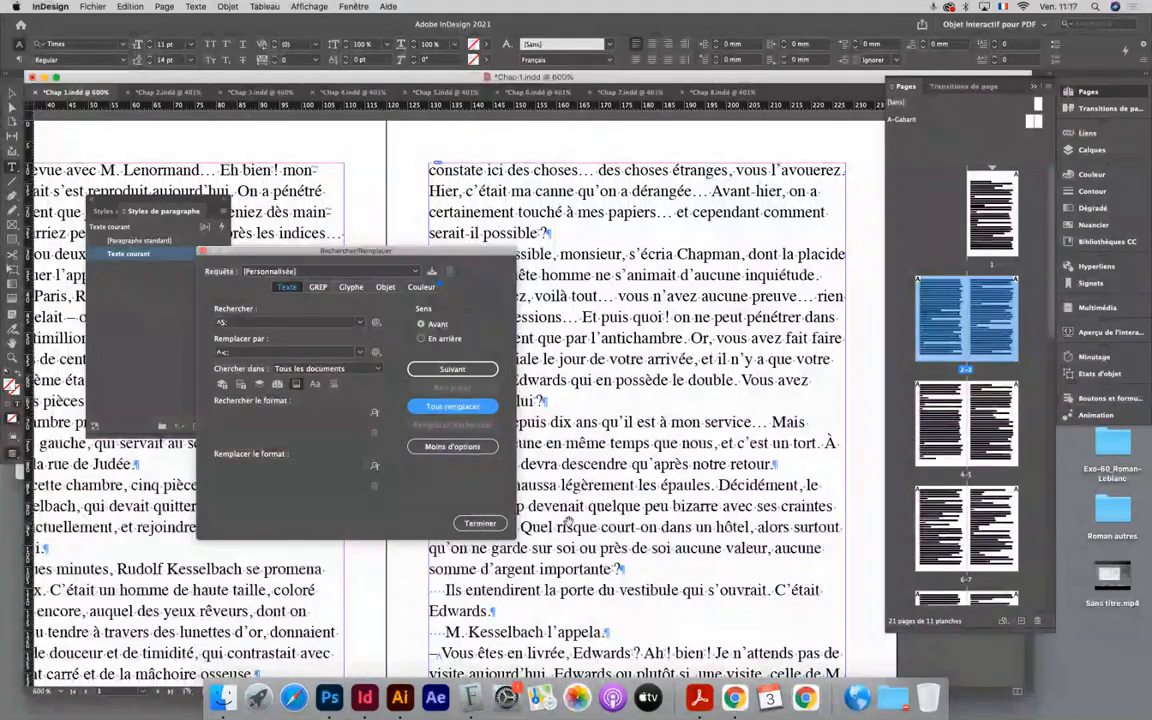
{"action": "left_click_drag", "start_coordinate": [576, 522], "coordinate": [764, 469]}
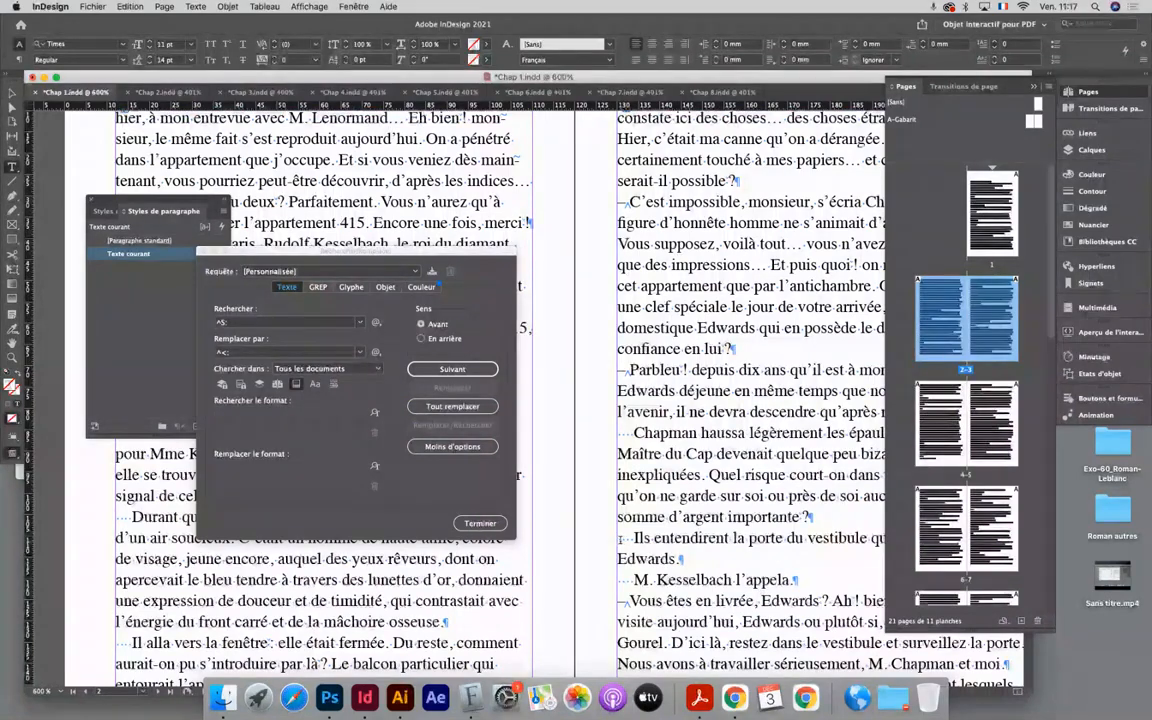
Try to replace the paragraph end and indent spaces after "importante ?" with one end-of-paragraph code, using ^S? as search text in all documents
{"action": "left_click", "coordinate": [811, 516]}
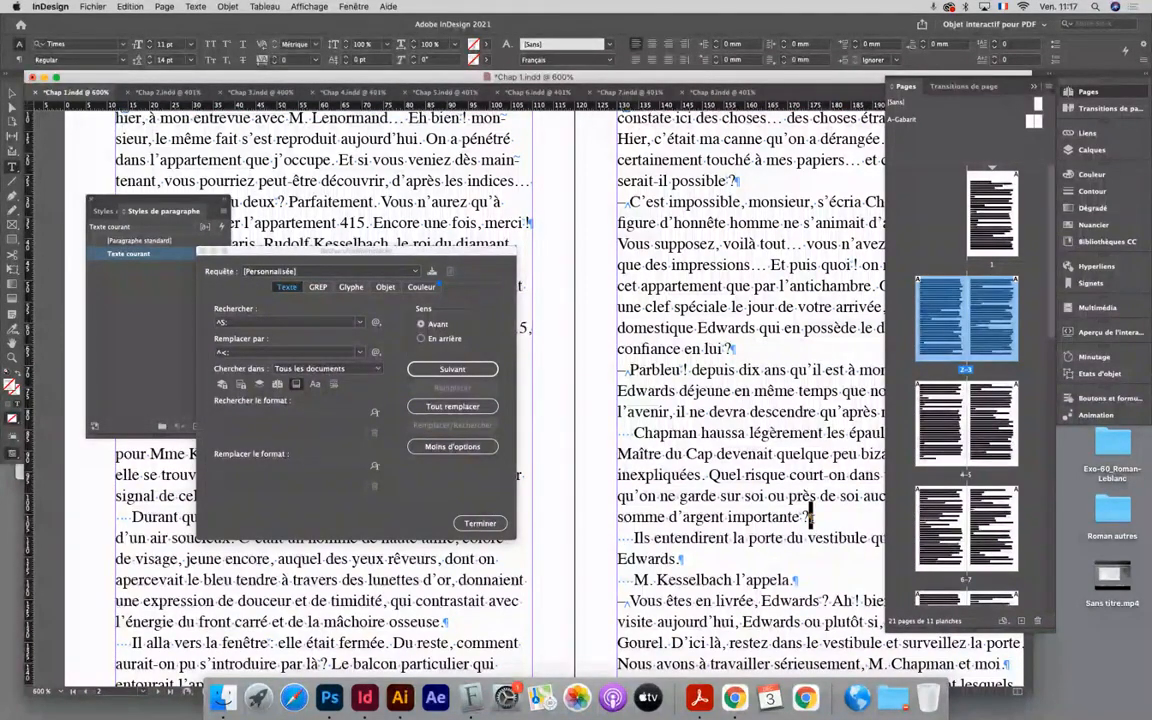
{"action": "left_click_drag", "start_coordinate": [812, 517], "coordinate": [636, 540]}
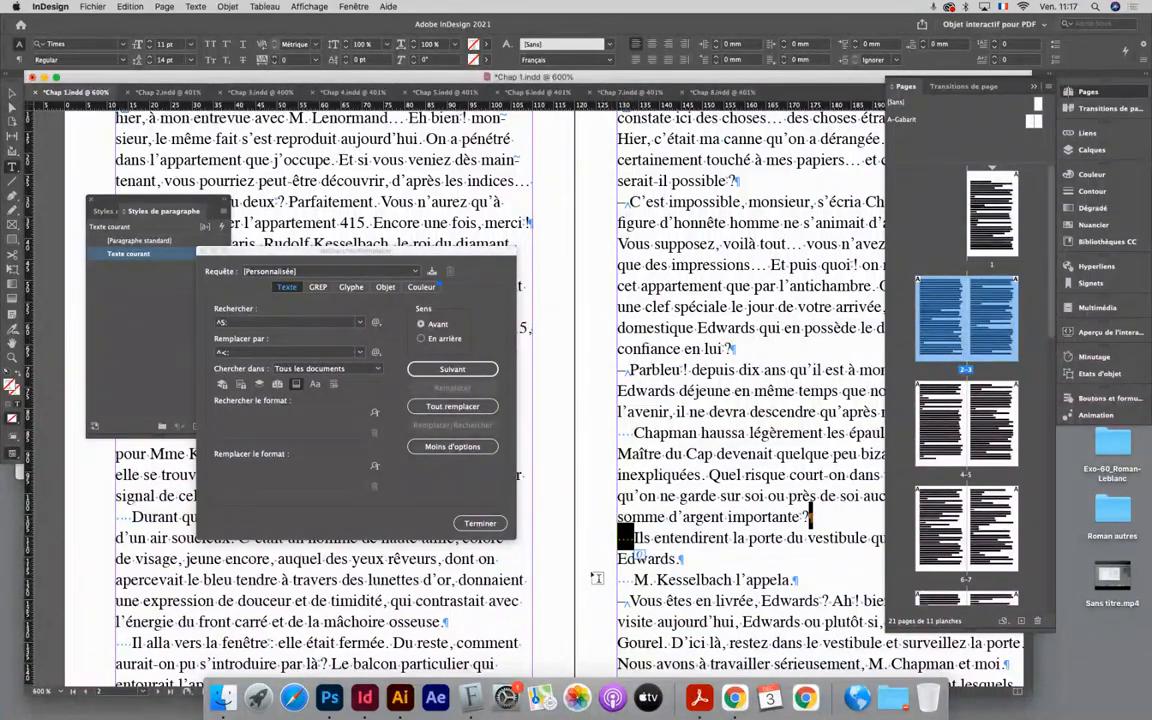
{"action": "left_click", "coordinate": [262, 323]}
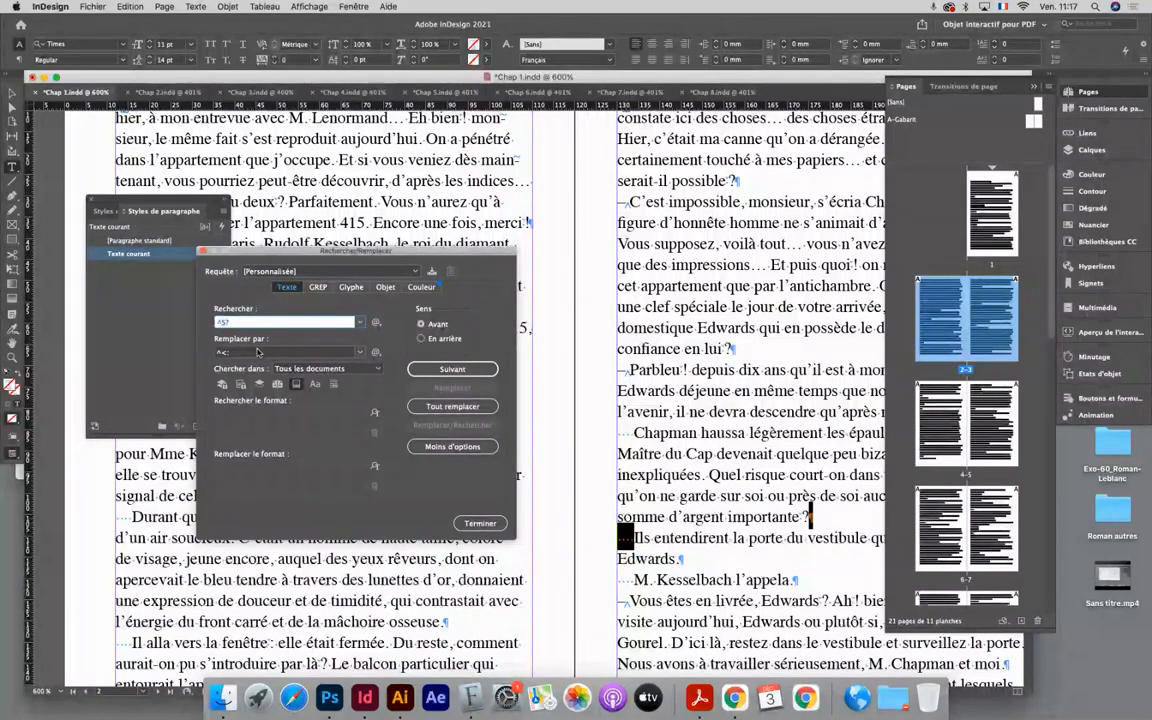
{"action": "left_click", "coordinate": [257, 351]}
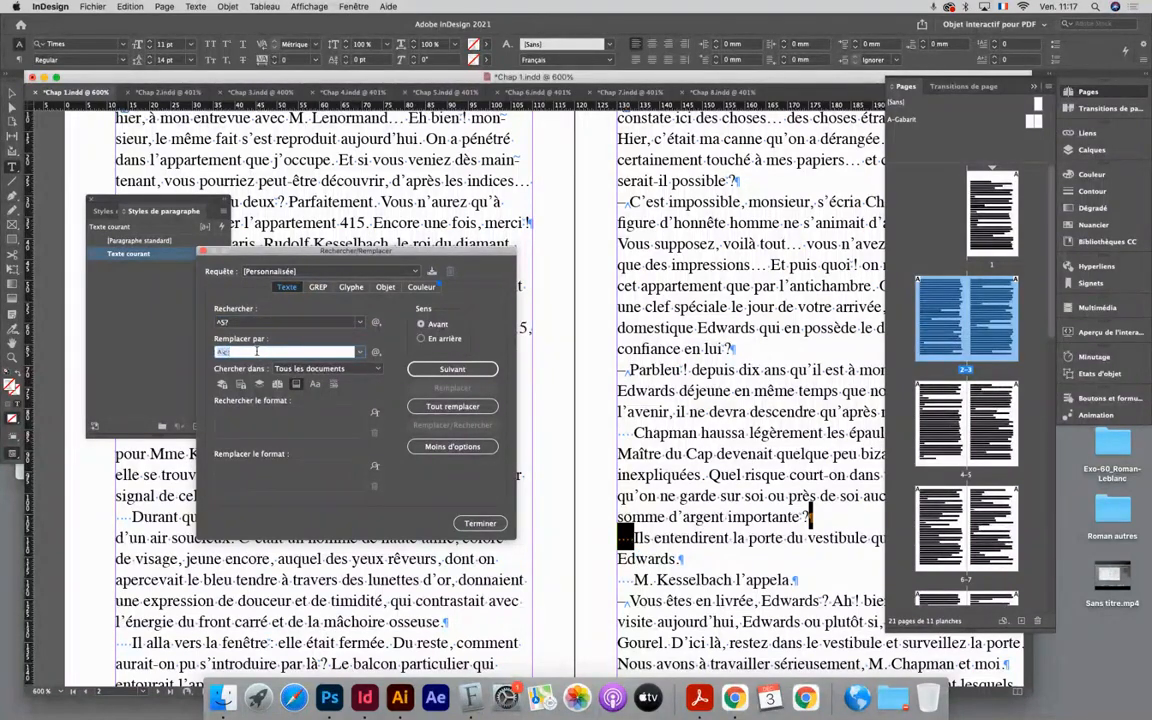
{"action": "left_click", "coordinate": [375, 352]}
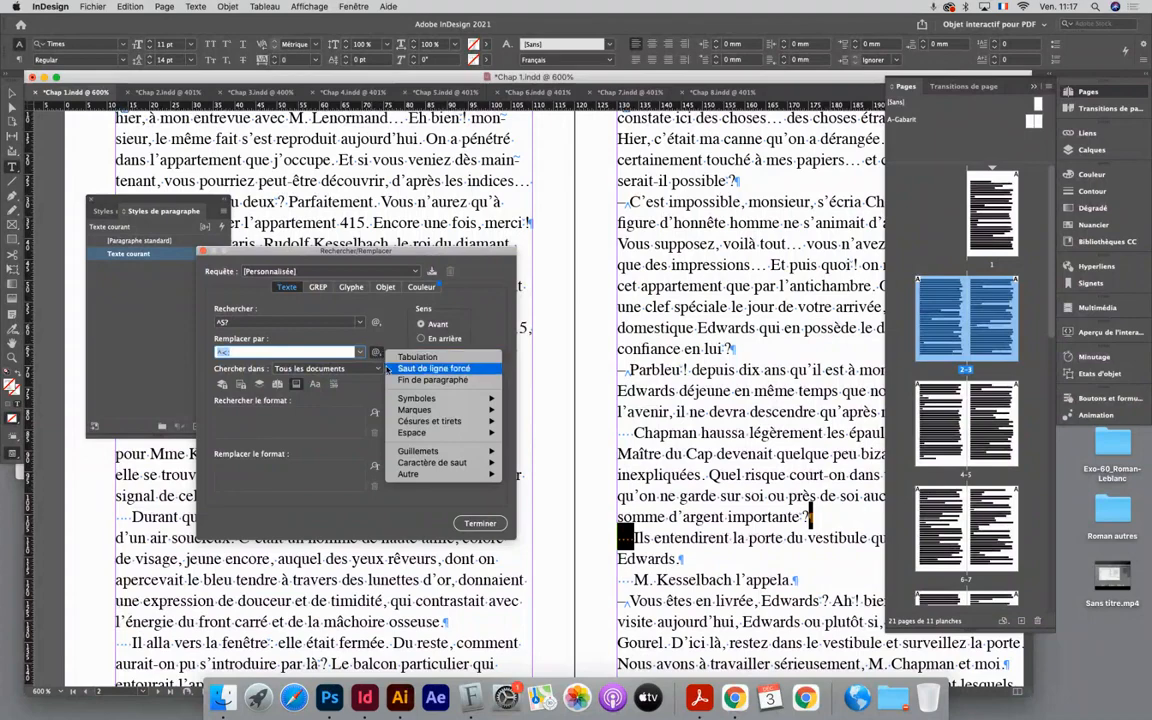
{"action": "left_click", "coordinate": [432, 380]}
{"action": "left_click", "coordinate": [424, 407]}
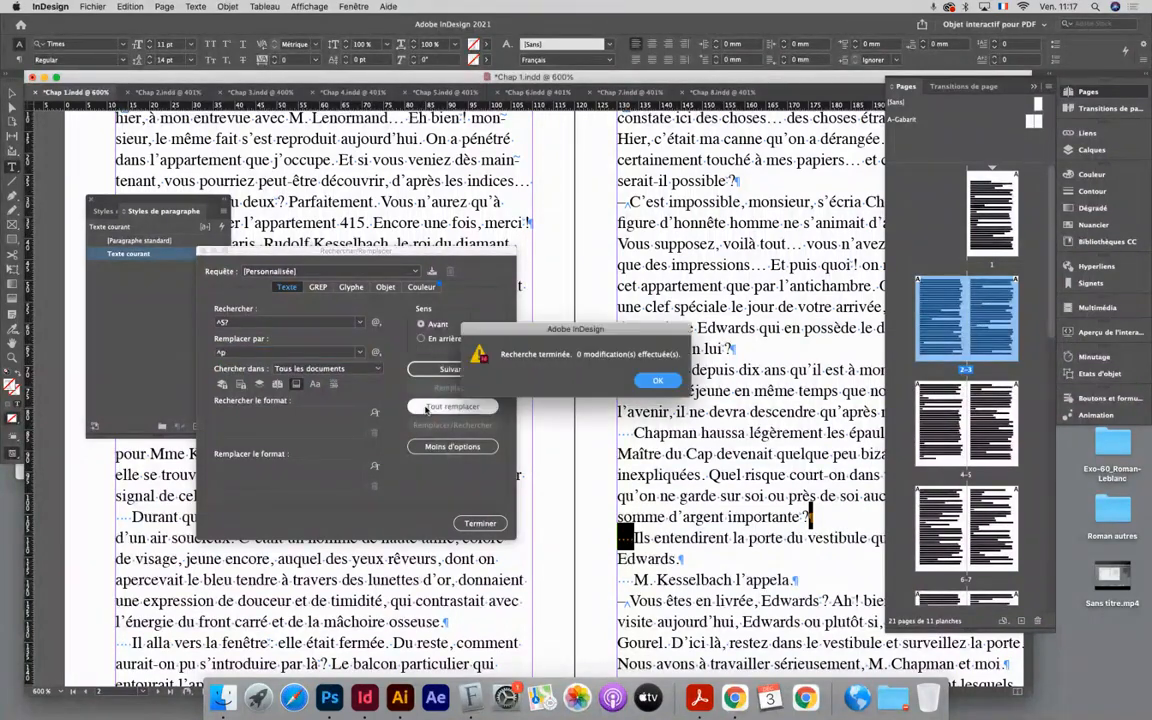
{"action": "left_click", "coordinate": [654, 381]}
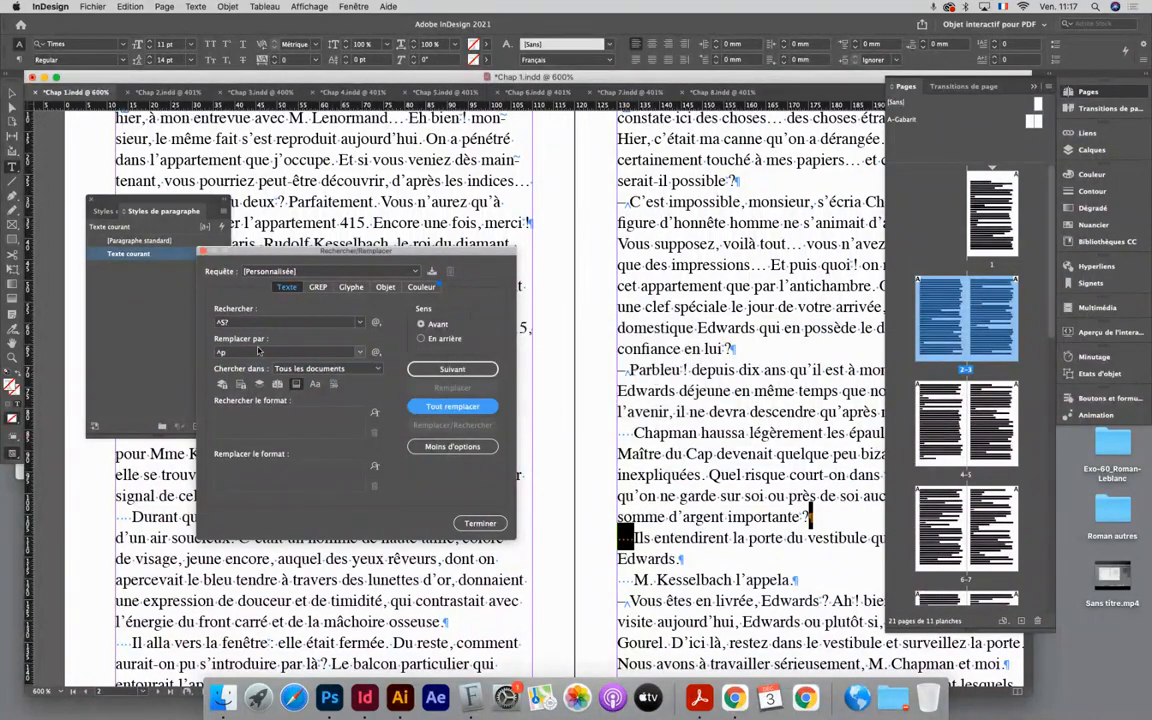
{"action": "double_click", "coordinate": [265, 352]}
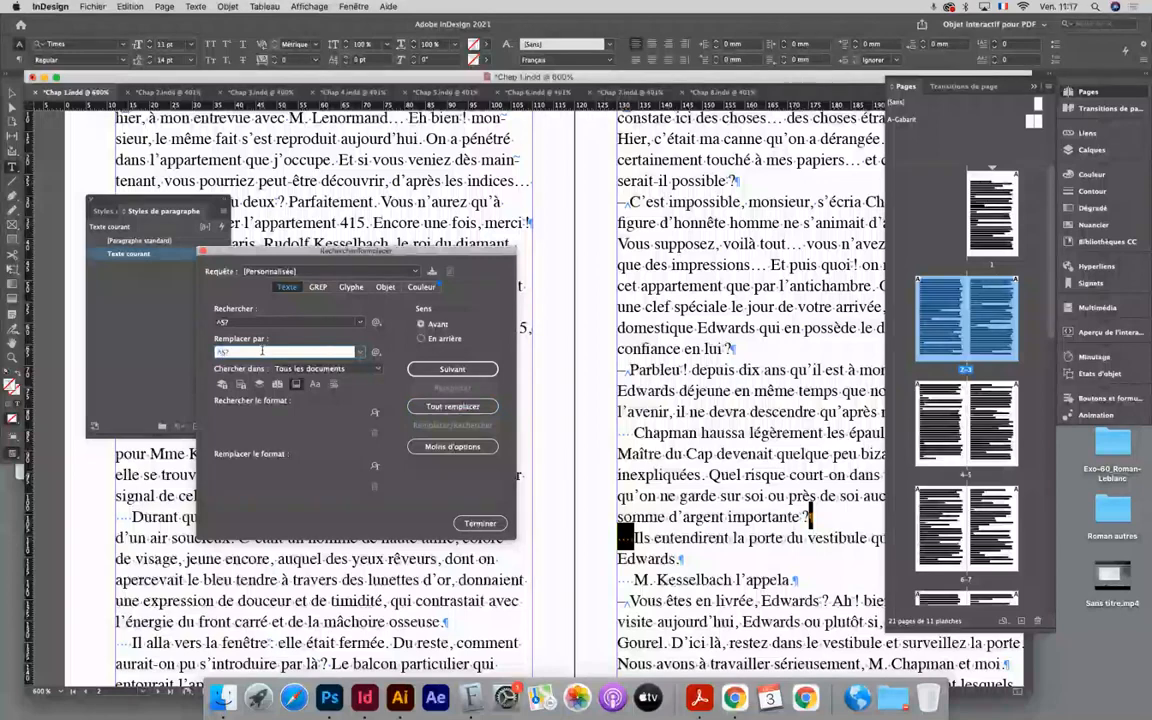
Copy the paragraph mark after "importante ?" with the next line's leading spaces, and set them as search text: ^p followed by the spaces
{"action": "left_click", "coordinate": [777, 520]}
{"action": "left_click_drag", "start_coordinate": [810, 518], "coordinate": [622, 537]}
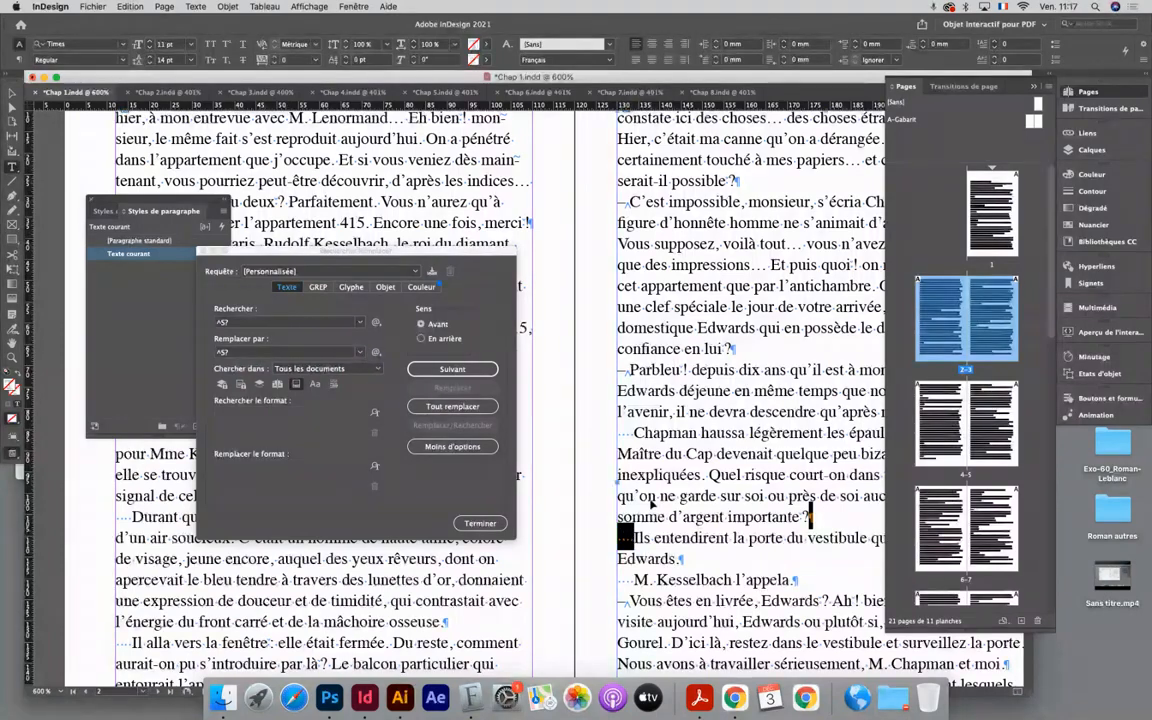
{"action": "left_click", "coordinate": [273, 324]}
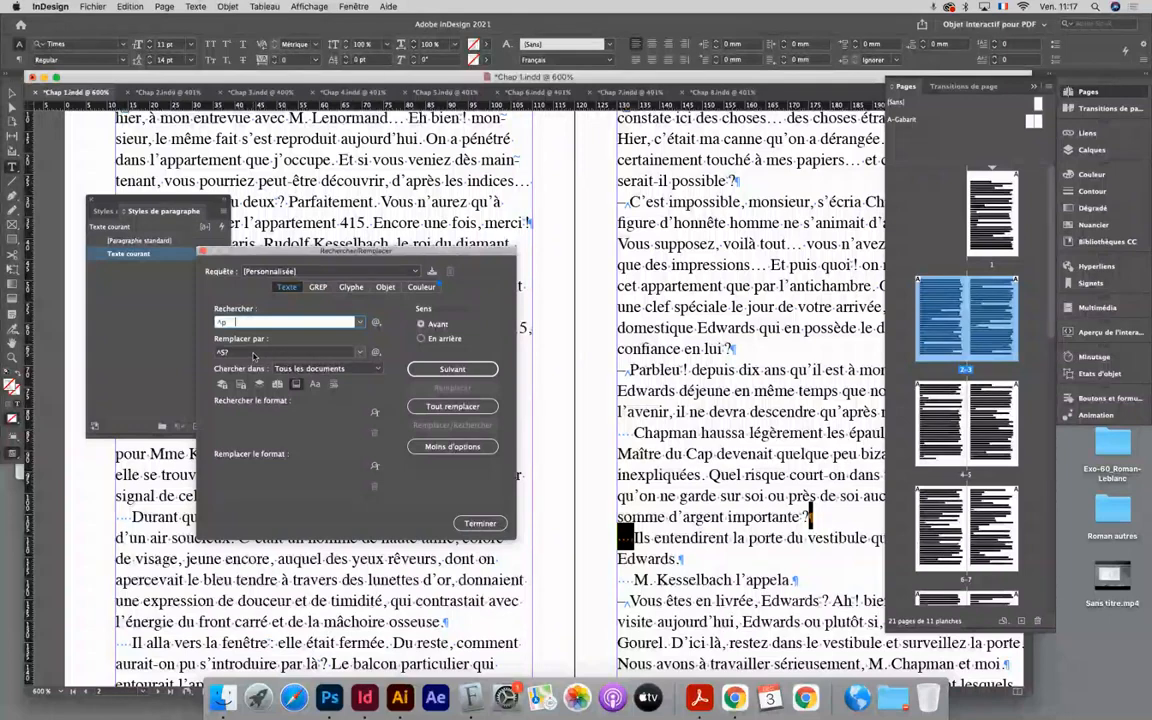
Set the replacement to a single end-of-paragraph code (Fin de paragraphe, ^p), and run the replacement twice across all documents
{"action": "left_click", "coordinate": [290, 352]}
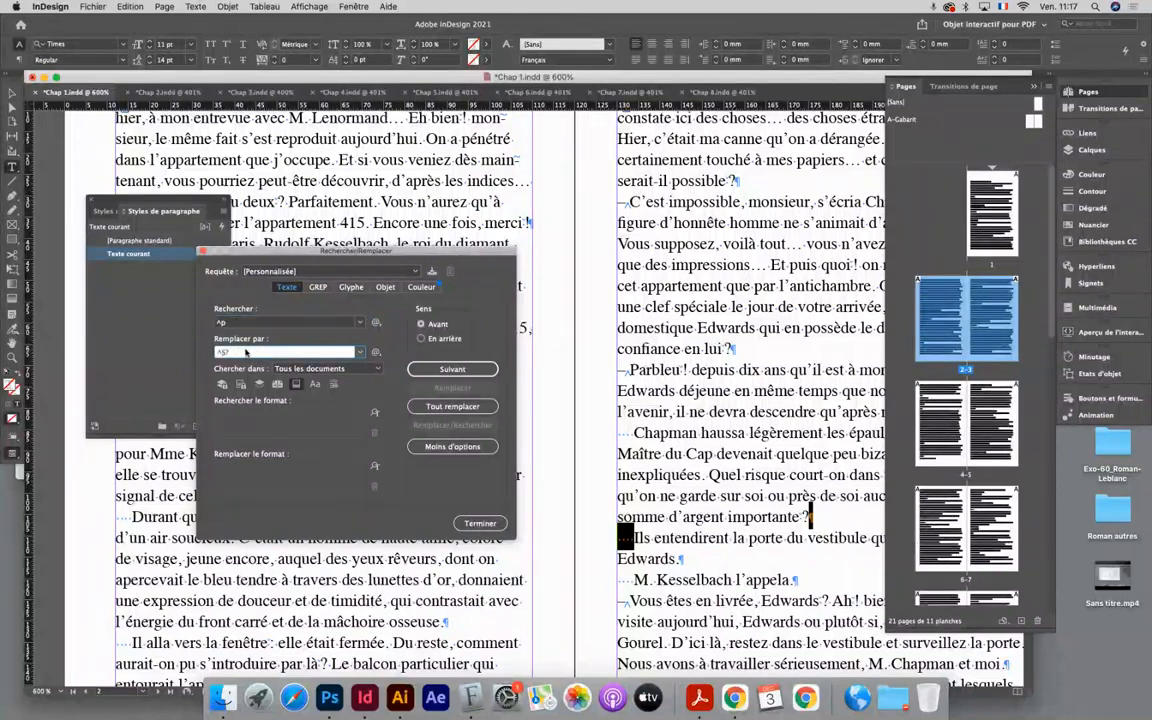
{"action": "left_click", "coordinate": [376, 352]}
{"action": "left_click", "coordinate": [402, 380]}
{"action": "left_click", "coordinate": [426, 408]}
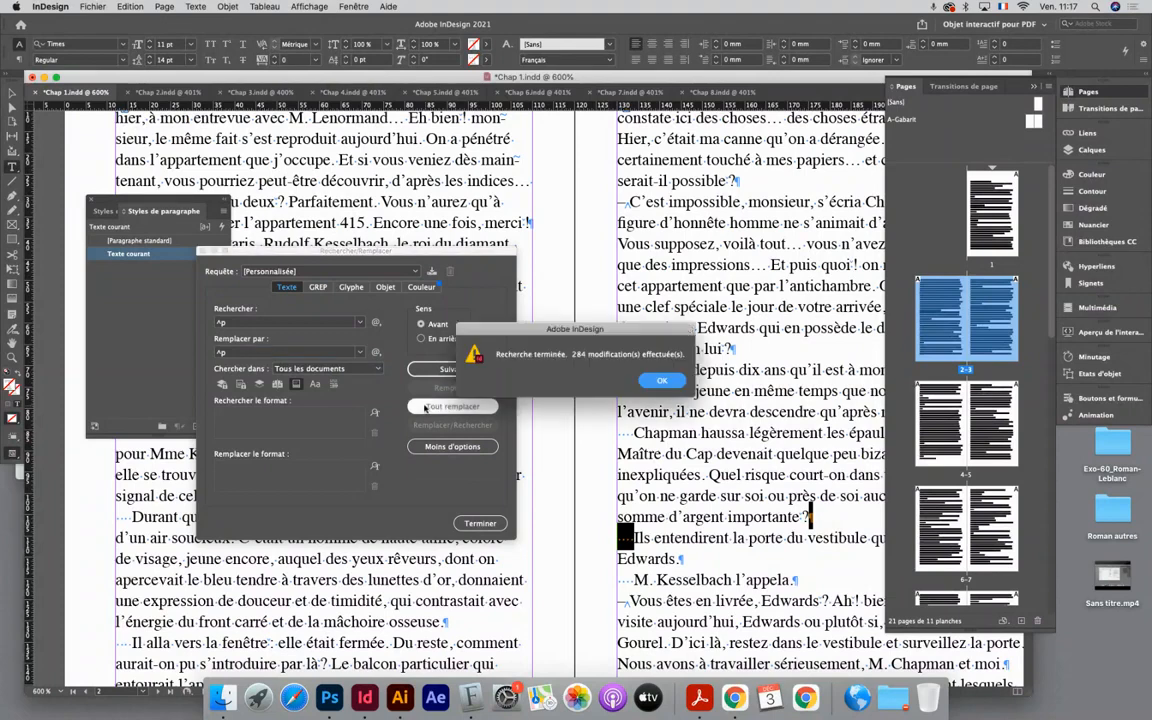
{"action": "left_click", "coordinate": [668, 376]}
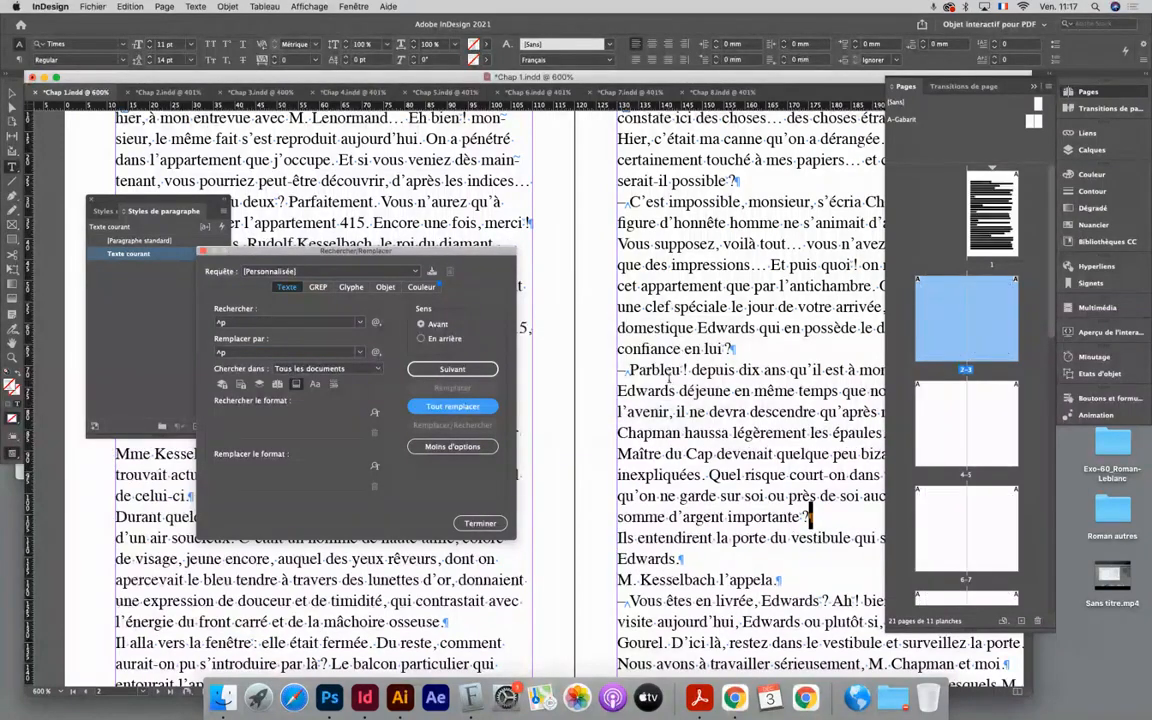
{"action": "left_click", "coordinate": [480, 408]}
{"action": "left_click", "coordinate": [660, 374]}
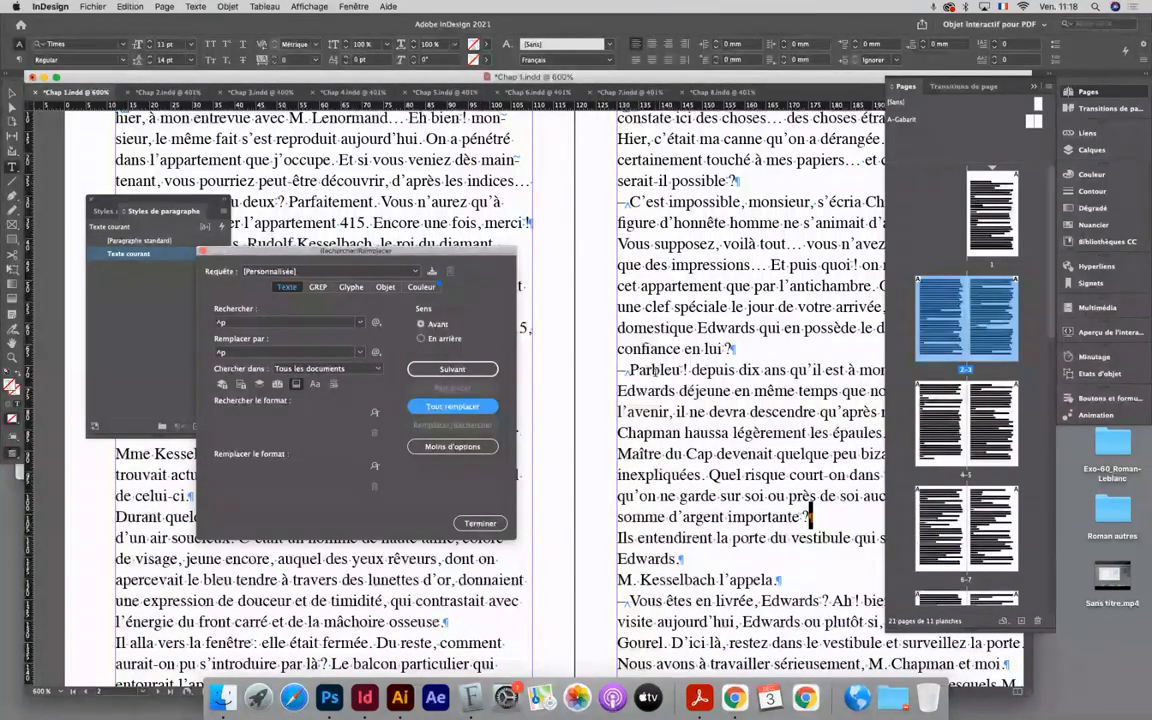